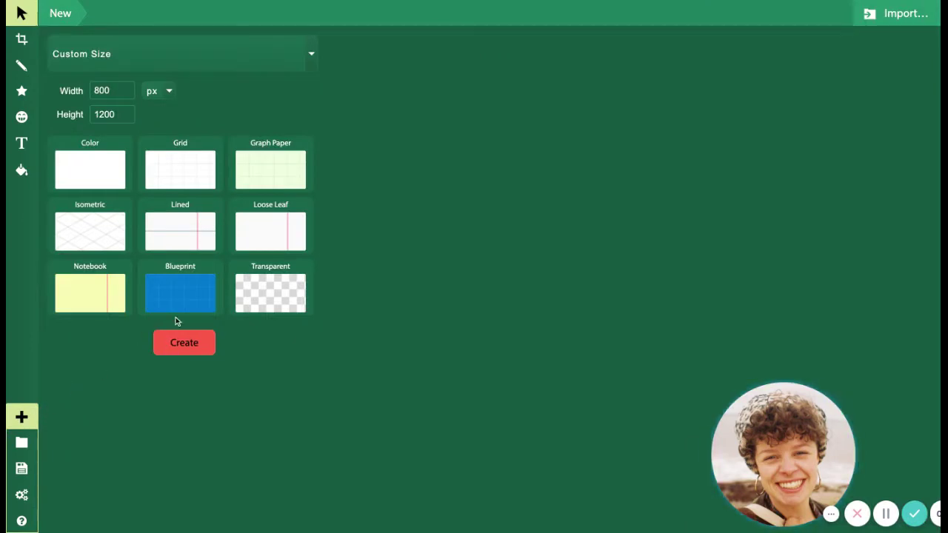
- Create a custom-size transparent canvas 1000 px wide and 1200 px high
{"action": "left_click", "coordinate": [278, 281]}
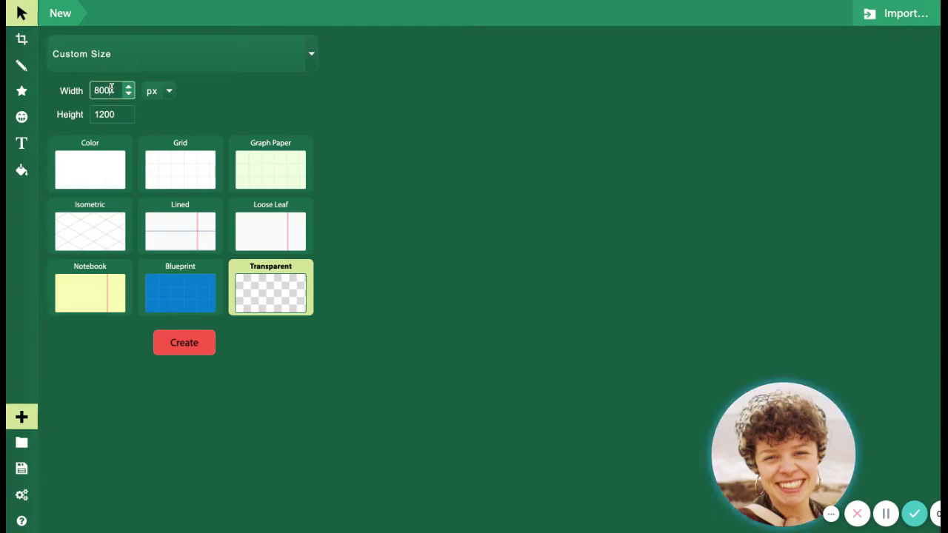
{"action": "double_click", "coordinate": [91, 90]}
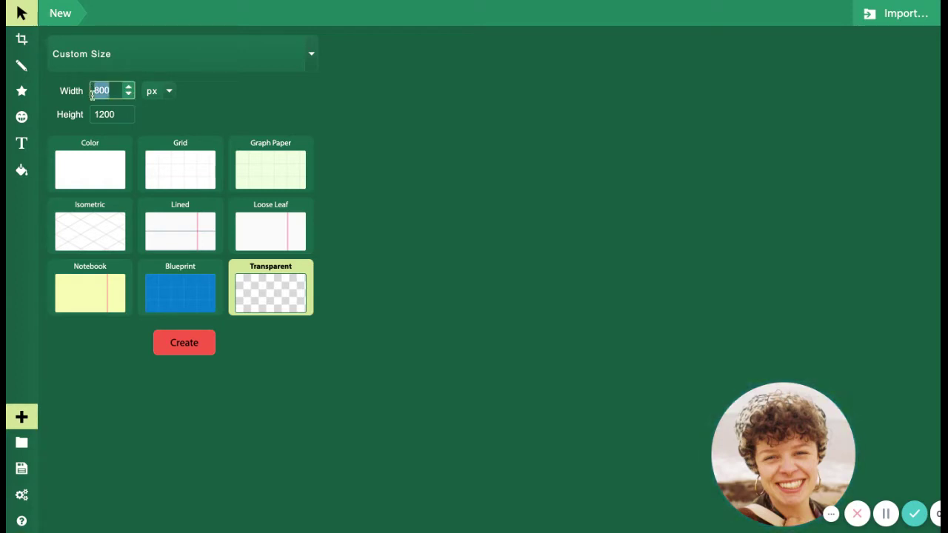
{"action": "type", "text": "1000"}
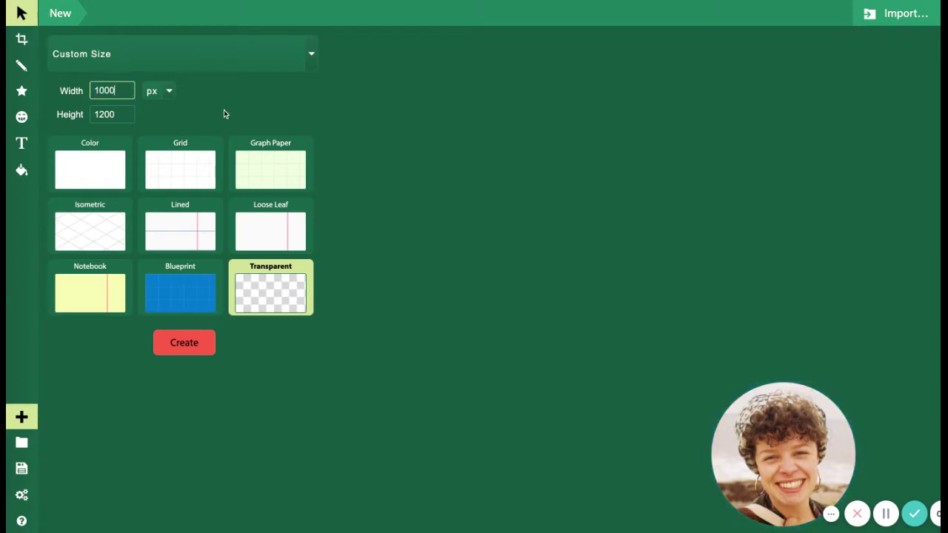
{"action": "left_click", "coordinate": [115, 114]}
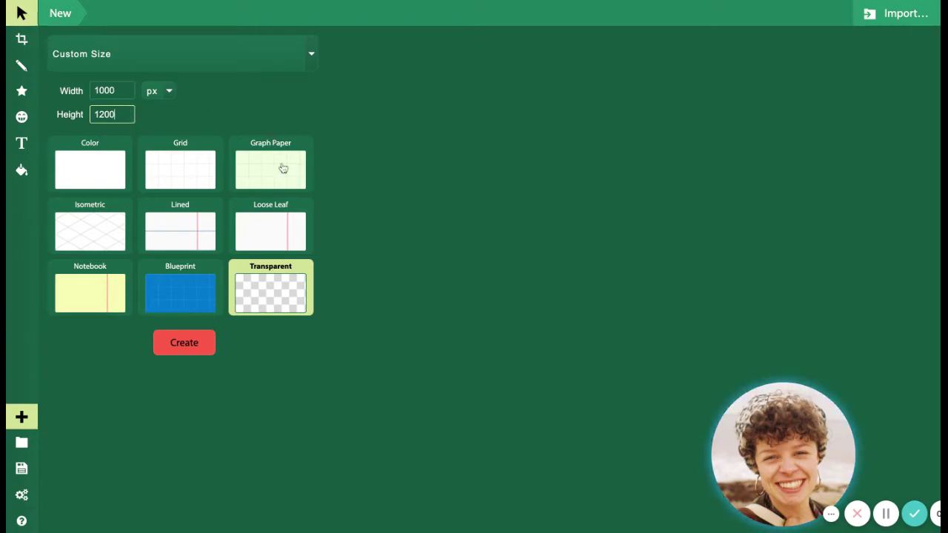
{"action": "left_click", "coordinate": [201, 348]}
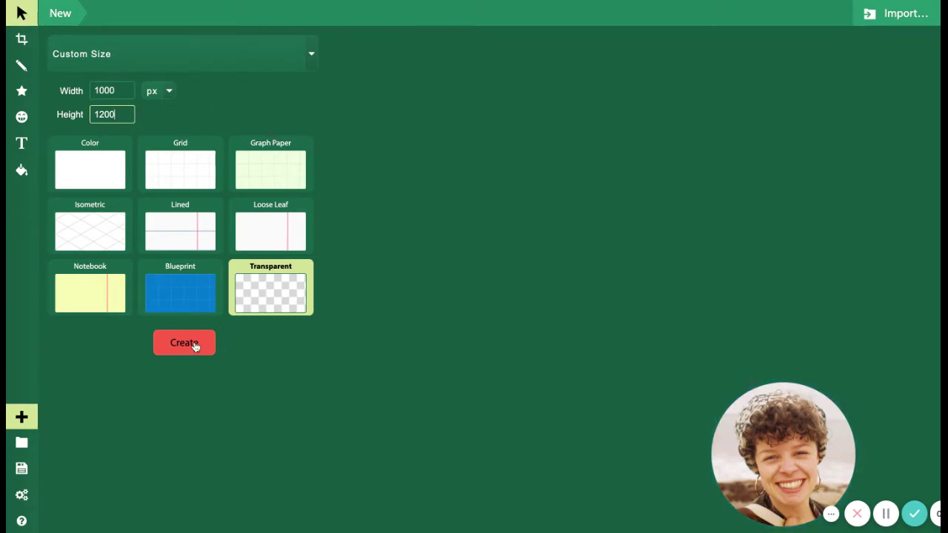
{"action": "left_click", "coordinate": [194, 346]}
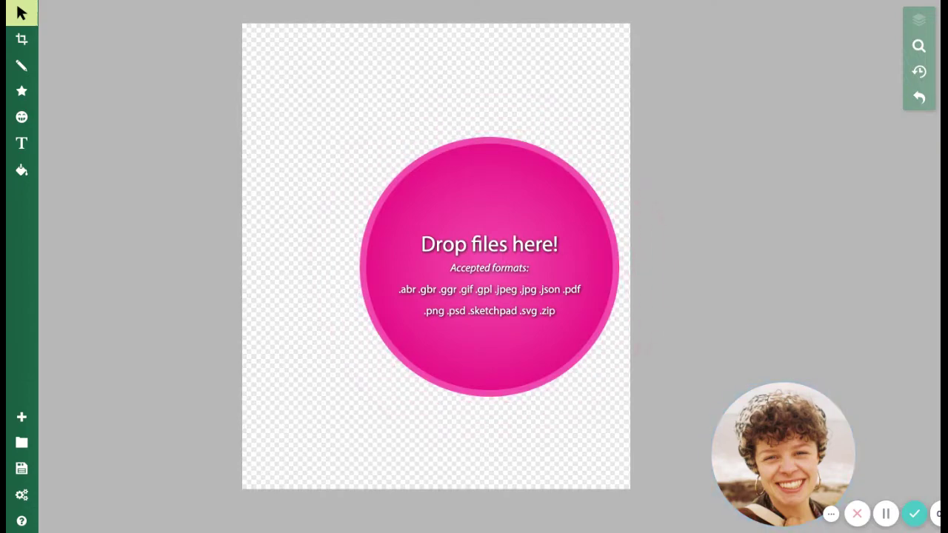
- Import the red-haired portrait photo, enlarge it beyond the canvas width and centre the figure on the canvas
{"action": "left_click_drag", "start_coordinate": [490, 267], "coordinate": [553, 164]}
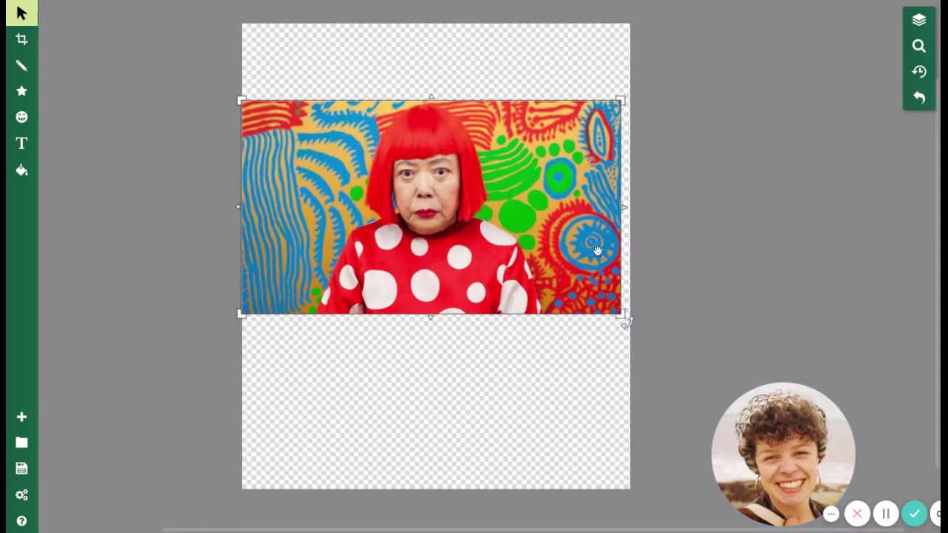
{"action": "left_click_drag", "start_coordinate": [619, 315], "coordinate": [843, 438]}
{"action": "mouse_move", "coordinate": [245, 102]}
{"action": "left_mouse_down"}
{"action": "mouse_move", "coordinate": [175, 67]}
{"action": "mouse_move", "coordinate": [148, 35]}
{"action": "mouse_move", "coordinate": [111, 46]}
{"action": "mouse_move", "coordinate": [241, 101]}
{"action": "left_mouse_up"}
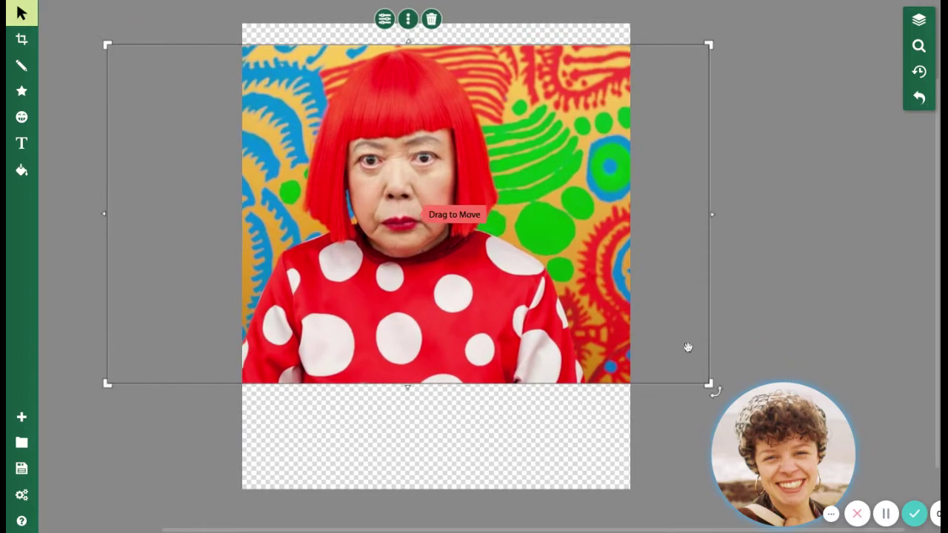
{"action": "left_click_drag", "start_coordinate": [710, 384], "coordinate": [737, 397]}
{"action": "left_click_drag", "start_coordinate": [520, 307], "coordinate": [537, 330]}
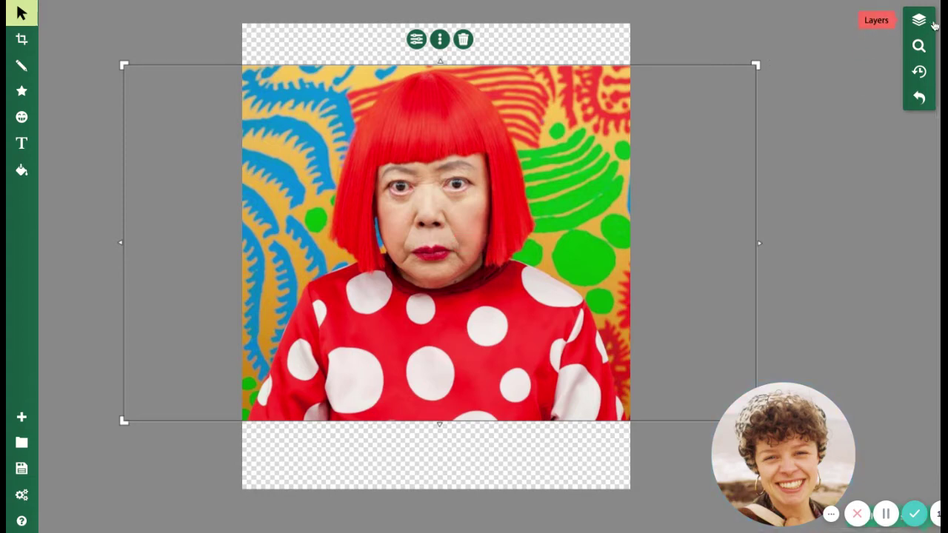
{"action": "left_click", "coordinate": [918, 20]}
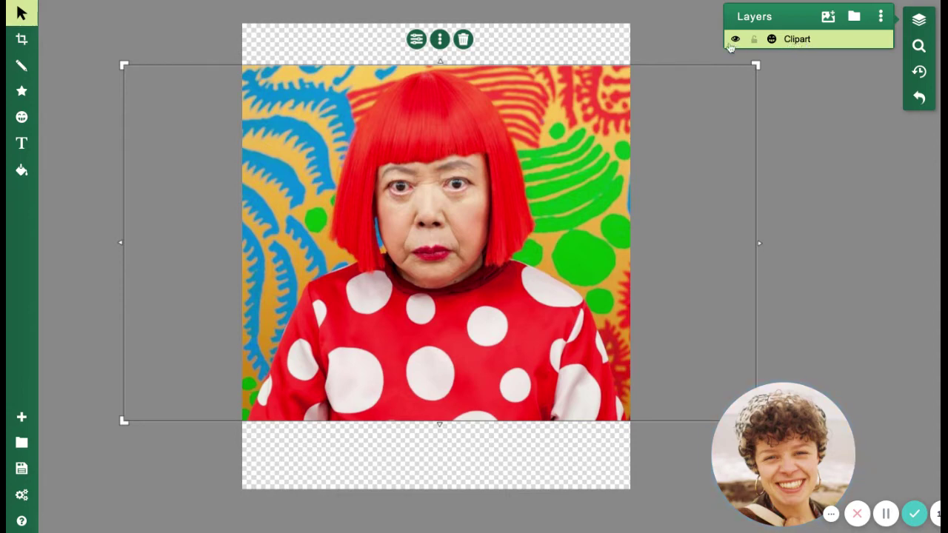
{"action": "left_click", "coordinate": [815, 65]}
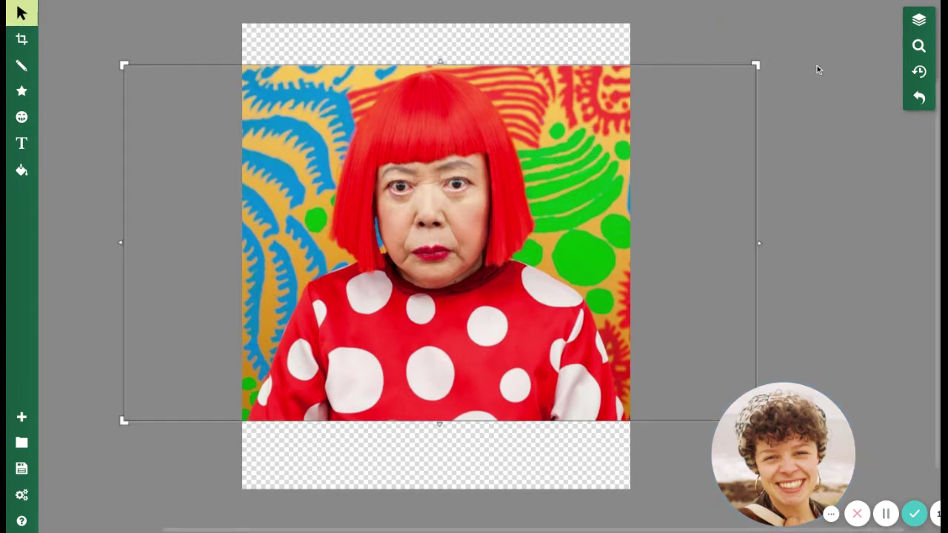
{"action": "left_click", "coordinate": [918, 19]}
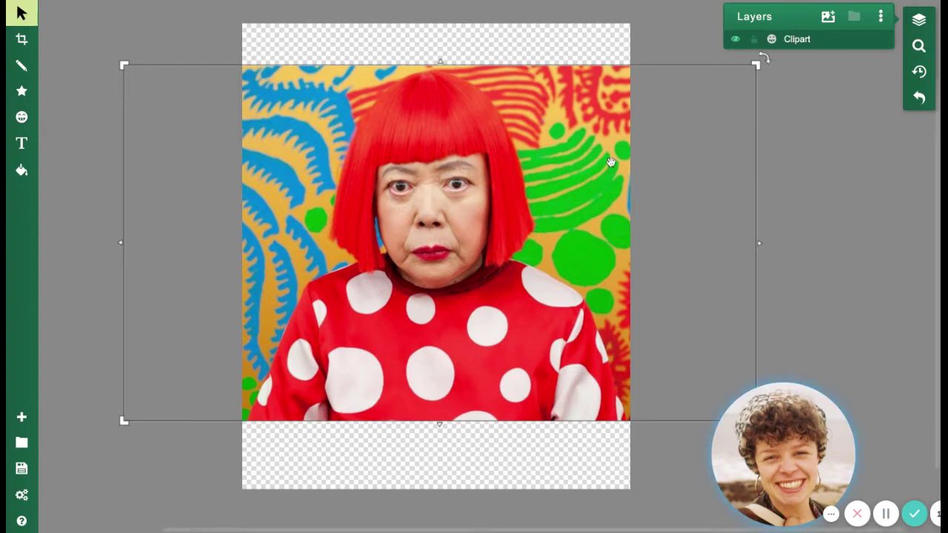
- Lower the portrait photo's opacity to about 56%
{"action": "left_click", "coordinate": [552, 113]}
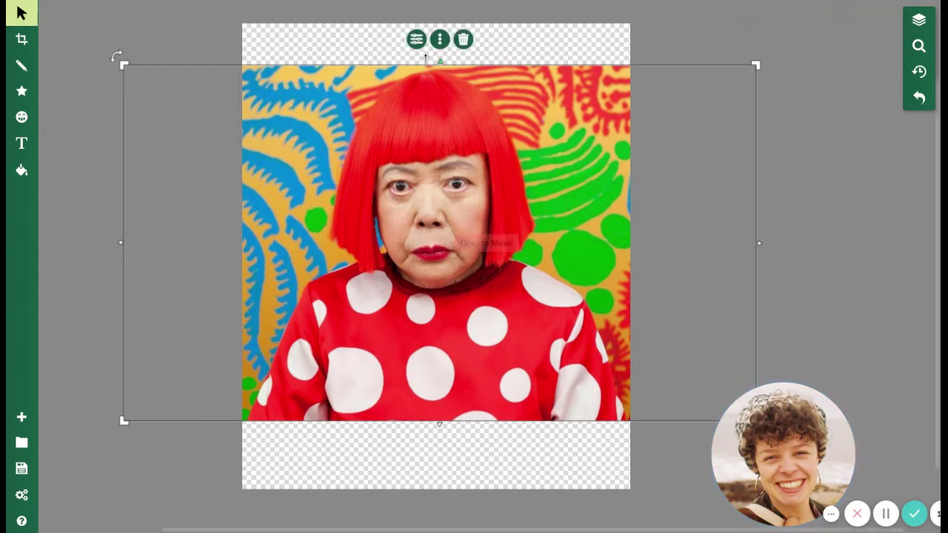
{"action": "left_click", "coordinate": [416, 41]}
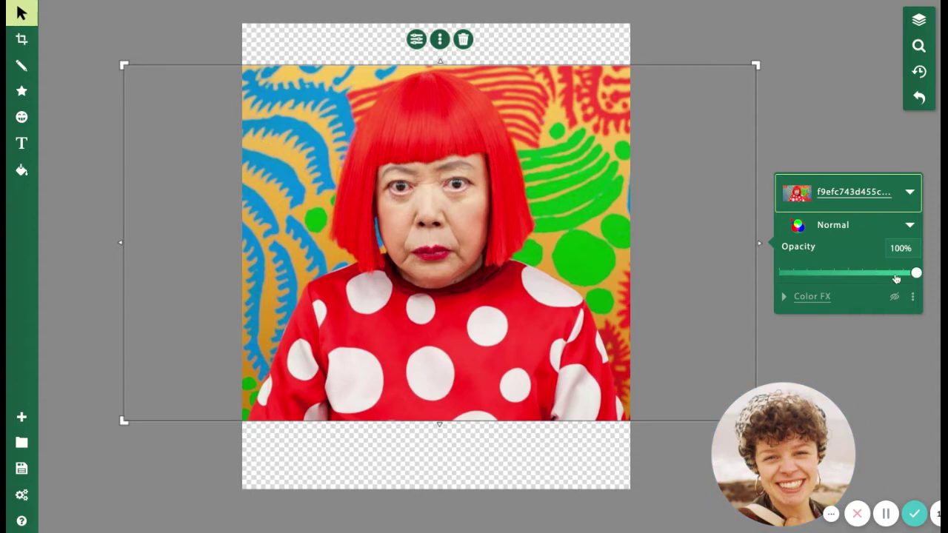
{"action": "left_click_drag", "start_coordinate": [911, 277], "coordinate": [869, 273]}
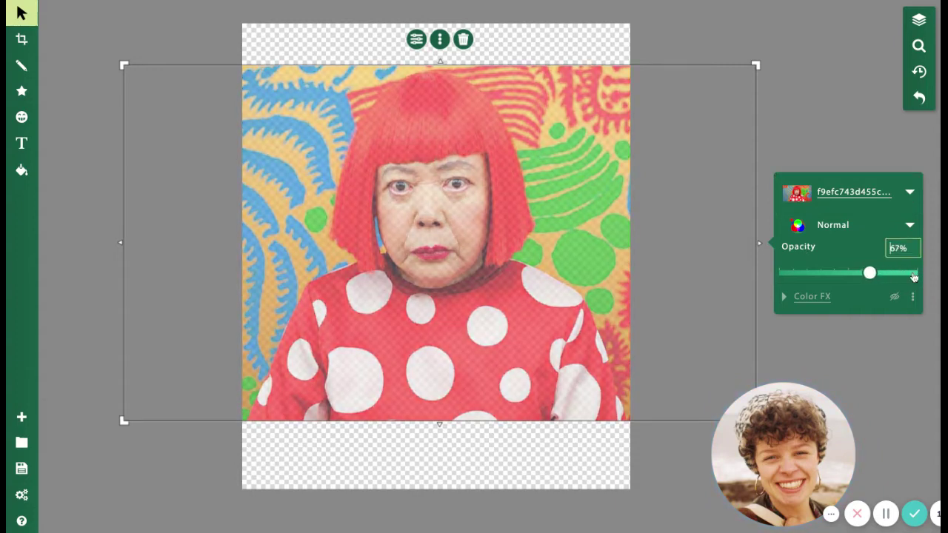
{"action": "scroll", "coordinate": [913, 275], "scroll_direction": "down", "scroll_amount": 5}
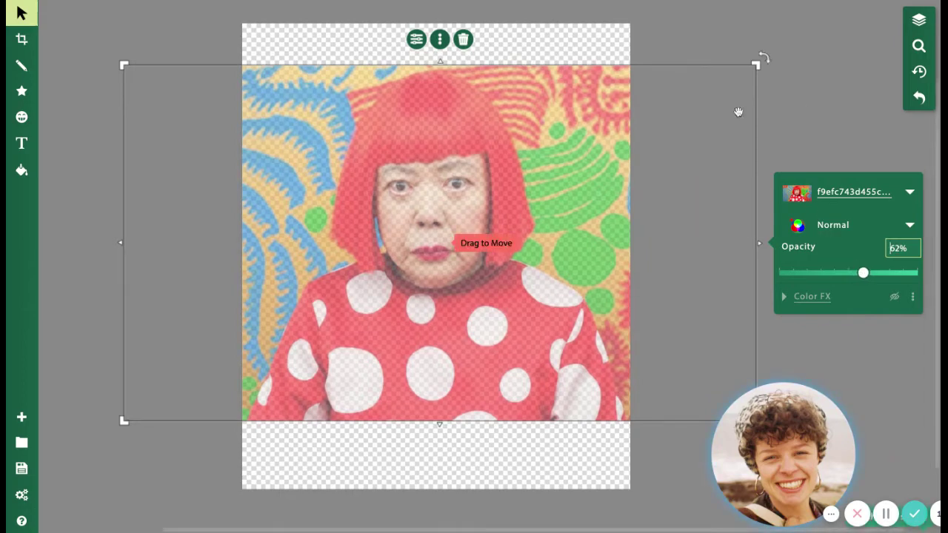
{"action": "scroll", "coordinate": [863, 275], "scroll_direction": "down", "scroll_amount": 5}
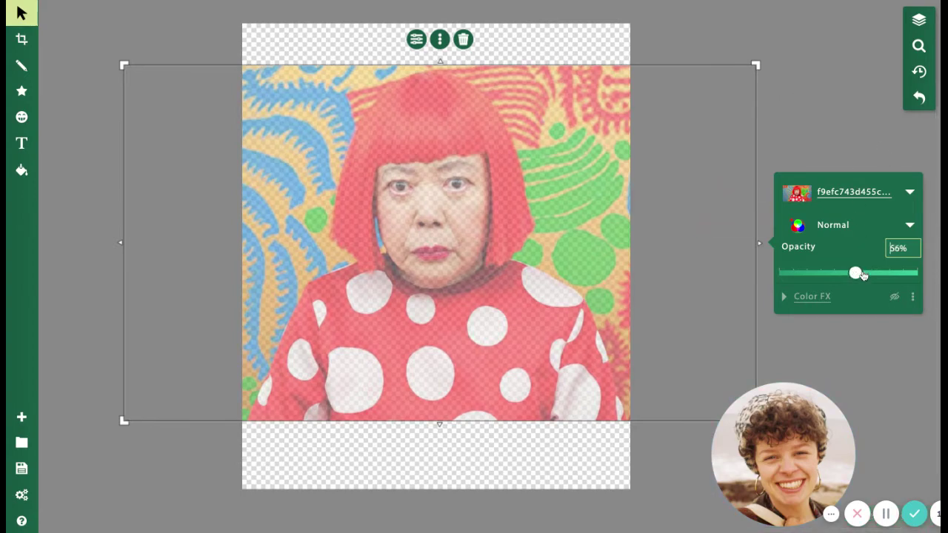
{"action": "left_click", "coordinate": [831, 119]}
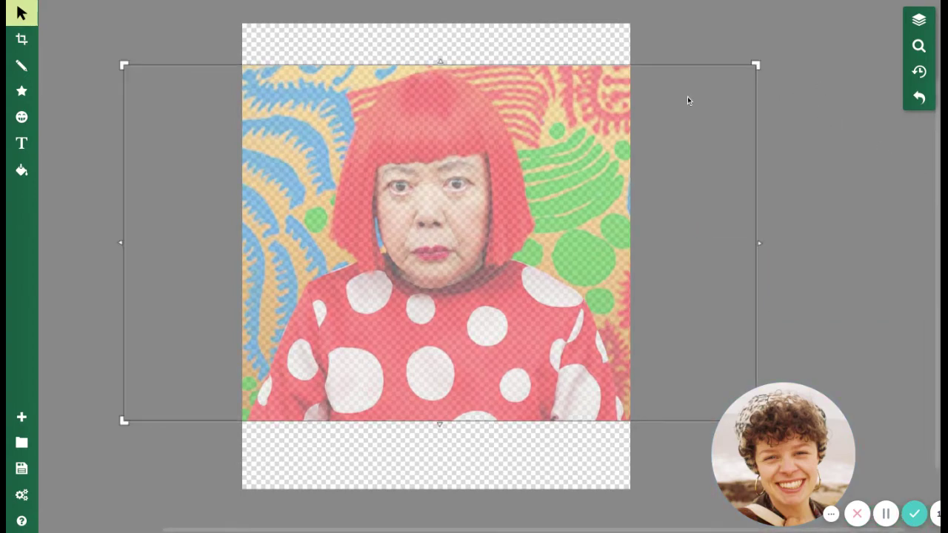
- Choose the Streamer brush for drawing and set its maximum line width to 6 px
{"action": "left_click", "coordinate": [21, 68]}
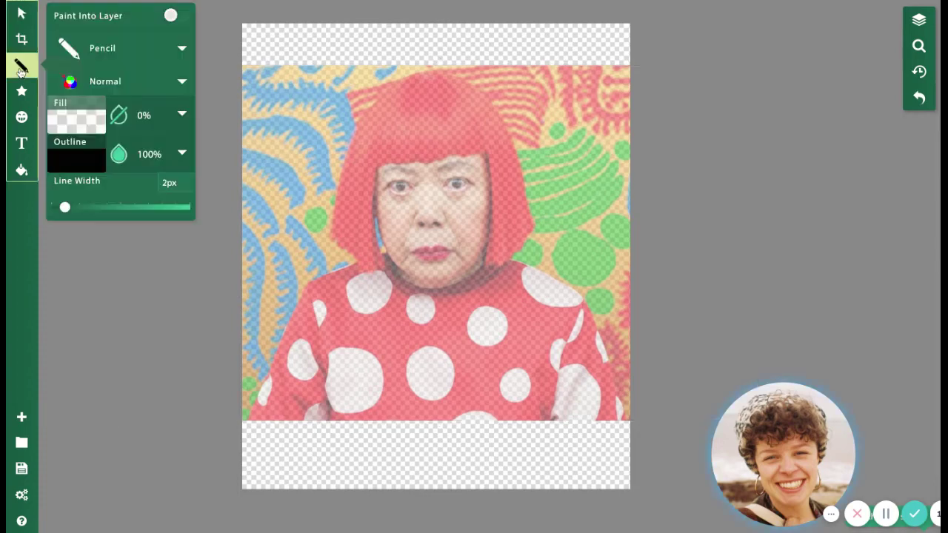
{"action": "left_click", "coordinate": [135, 50]}
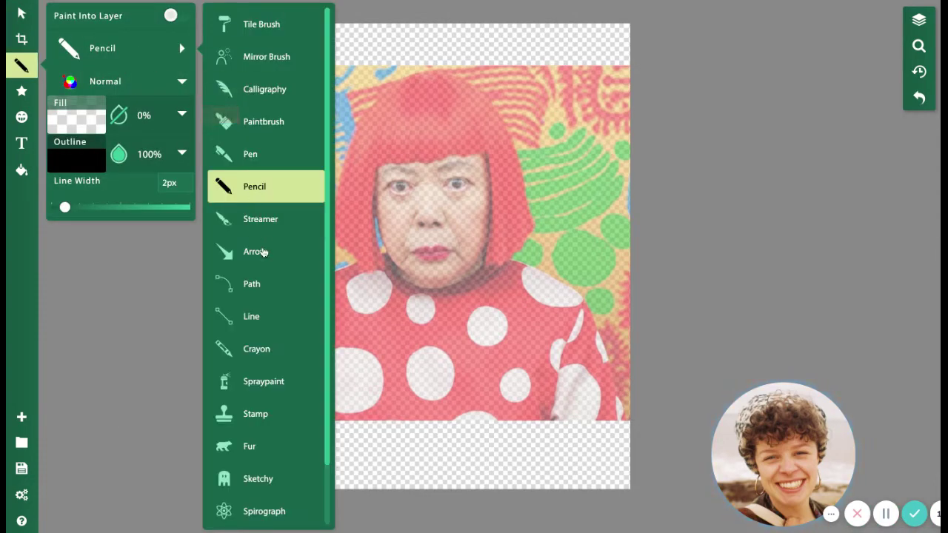
{"action": "left_click", "coordinate": [268, 228]}
{"action": "left_click", "coordinate": [182, 48]}
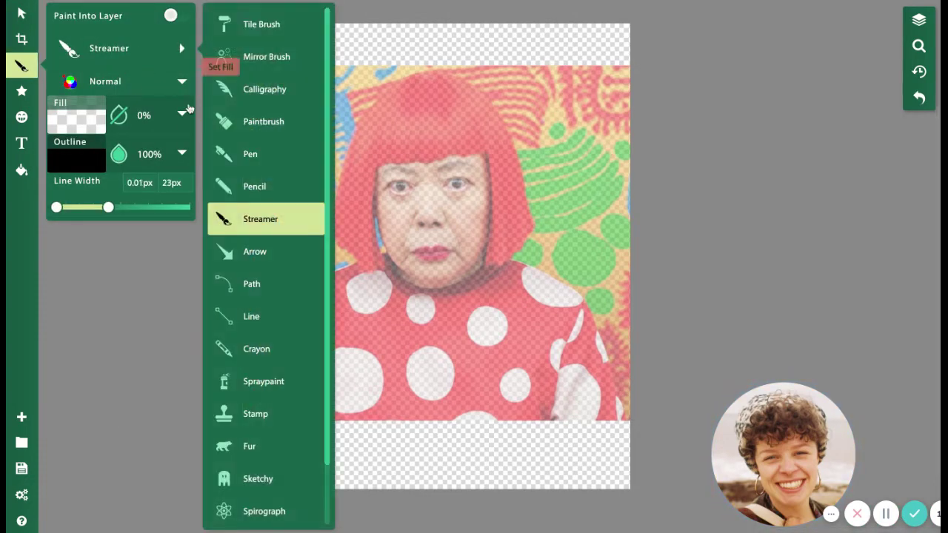
{"action": "left_click", "coordinate": [257, 218]}
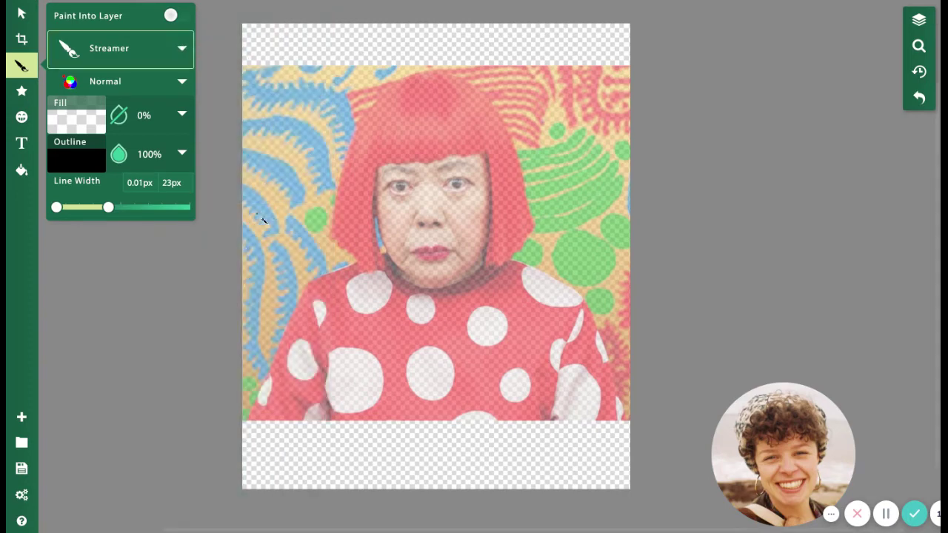
{"action": "left_click_drag", "start_coordinate": [109, 210], "coordinate": [63, 211]}
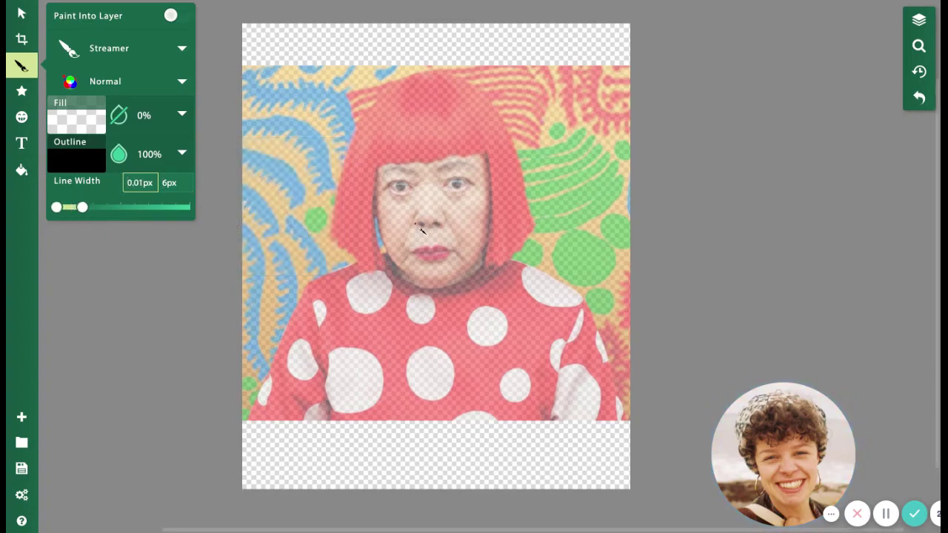
{"action": "scroll", "coordinate": [418, 226], "scroll_direction": "up", "scroll_amount": 2}
{"action": "scroll", "coordinate": [481, 221], "scroll_direction": "up", "scroll_amount": 2}
{"action": "scroll", "coordinate": [480, 220], "scroll_direction": "down", "scroll_amount": 3}
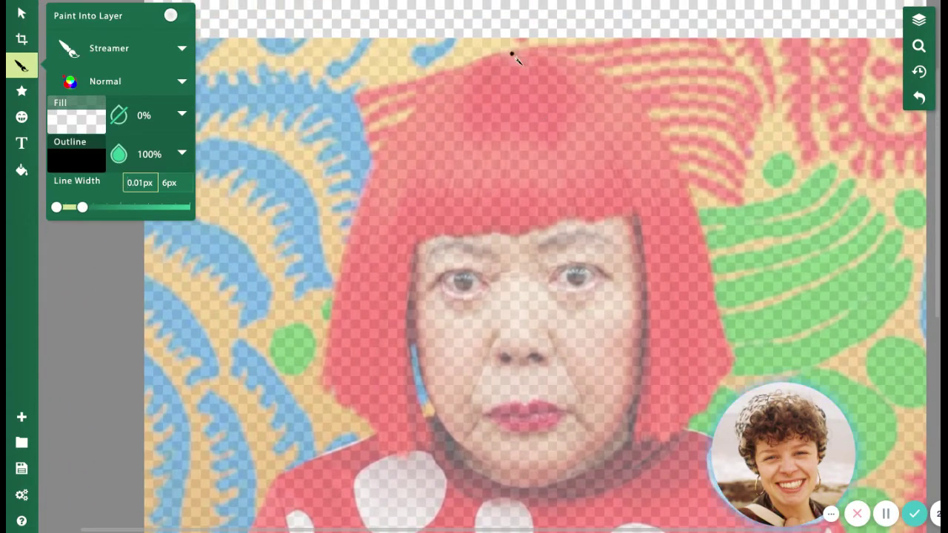
{"action": "mouse_move", "coordinate": [508, 60]}
{"action": "left_mouse_down"}
{"action": "mouse_move", "coordinate": [478, 64]}
{"action": "mouse_move", "coordinate": [408, 113]}
{"action": "mouse_move", "coordinate": [373, 156]}
{"action": "mouse_move", "coordinate": [359, 214]}
{"action": "left_mouse_up"}
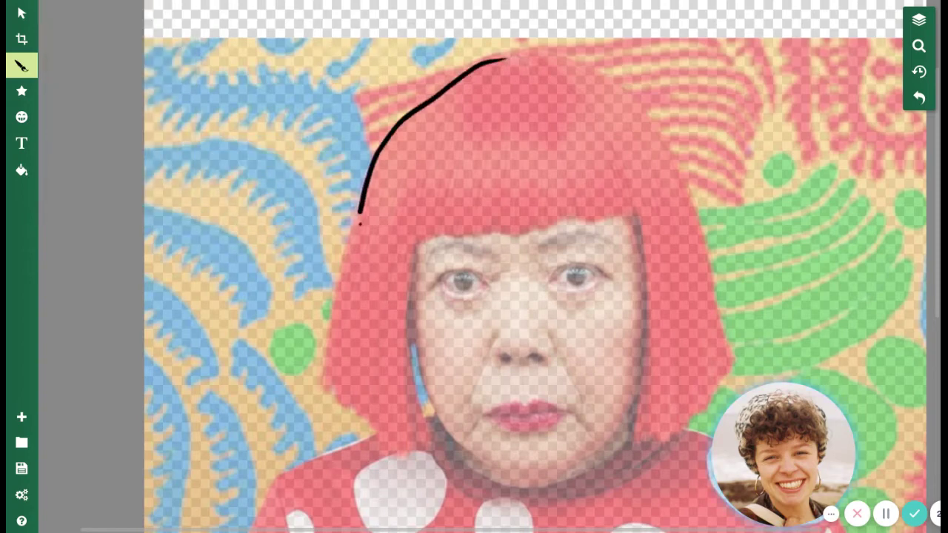
{"action": "key", "text": "ctrl+z"}
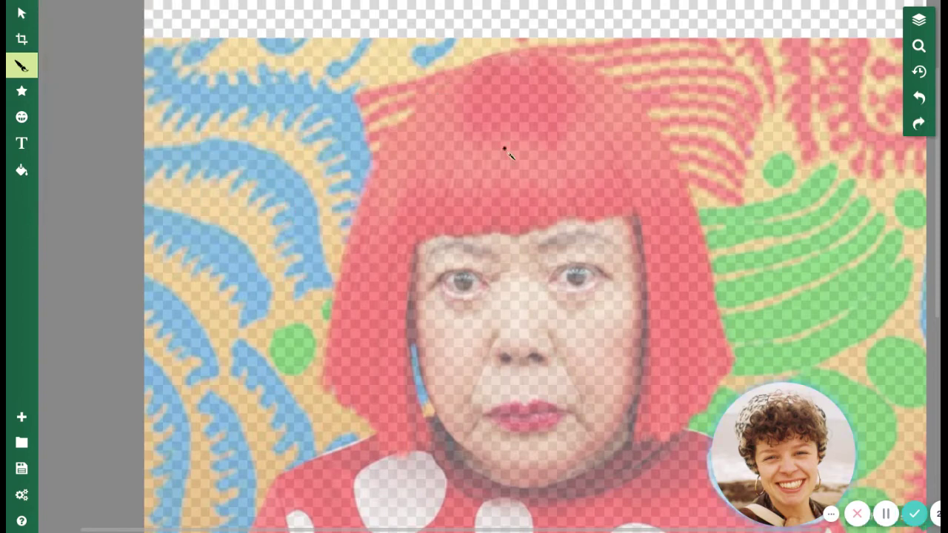
{"action": "left_click_drag", "start_coordinate": [511, 53], "coordinate": [448, 95]}
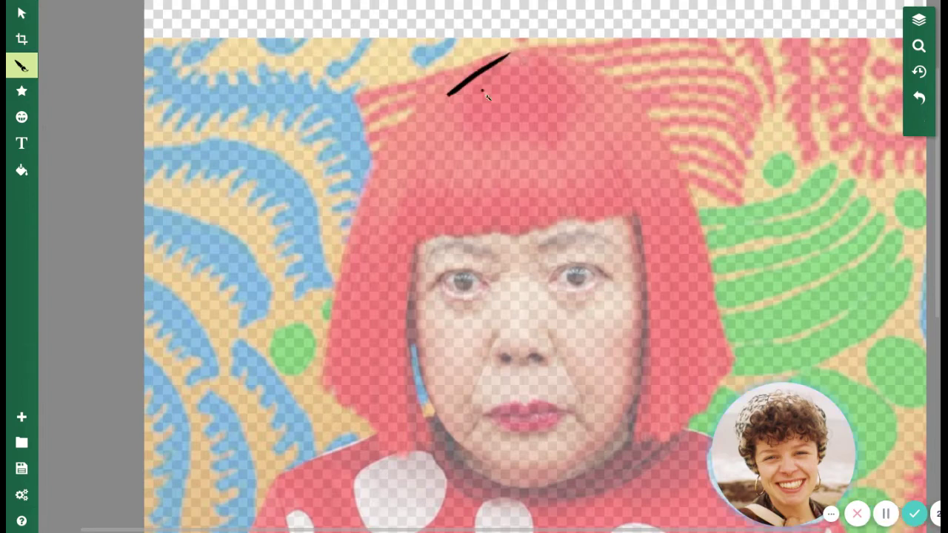
{"action": "key", "text": "ctrl+z"}
- Trace the outer edge of the hair in black from the crown down the left side and along its lower tip
{"action": "mouse_move", "coordinate": [508, 57]}
{"action": "left_mouse_down"}
{"action": "mouse_move", "coordinate": [445, 74]}
{"action": "mouse_move", "coordinate": [396, 122]}
{"action": "mouse_move", "coordinate": [358, 199]}
{"action": "mouse_move", "coordinate": [363, 163]}
{"action": "mouse_move", "coordinate": [345, 212]}
{"action": "left_mouse_up"}
{"action": "scroll", "coordinate": [377, 190], "scroll_direction": "down", "scroll_amount": 1}
{"action": "mouse_move", "coordinate": [370, 166]}
{"action": "left_mouse_down"}
{"action": "mouse_move", "coordinate": [336, 250]}
{"action": "mouse_move", "coordinate": [325, 362]}
{"action": "left_mouse_up"}
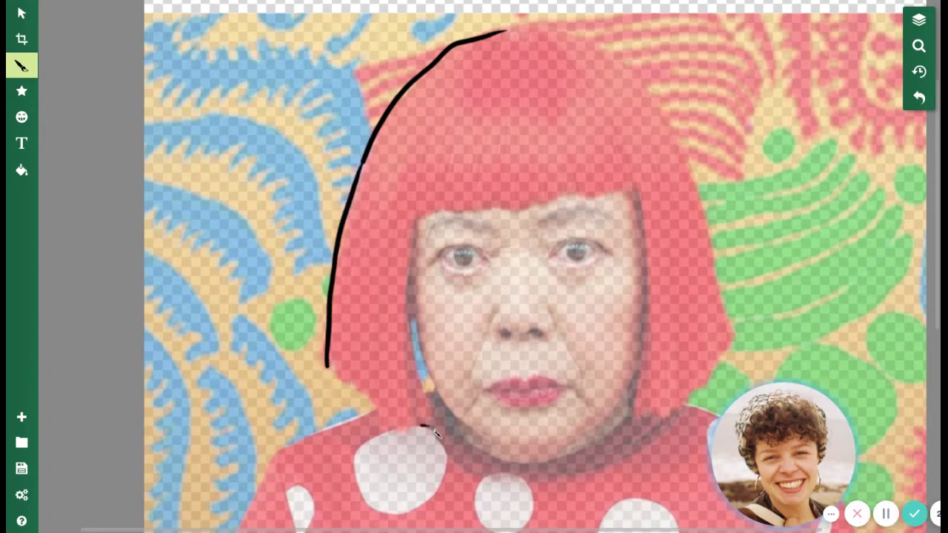
{"action": "mouse_move", "coordinate": [436, 431]}
{"action": "left_mouse_down"}
{"action": "mouse_move", "coordinate": [391, 425]}
{"action": "mouse_move", "coordinate": [327, 367]}
{"action": "left_mouse_up"}
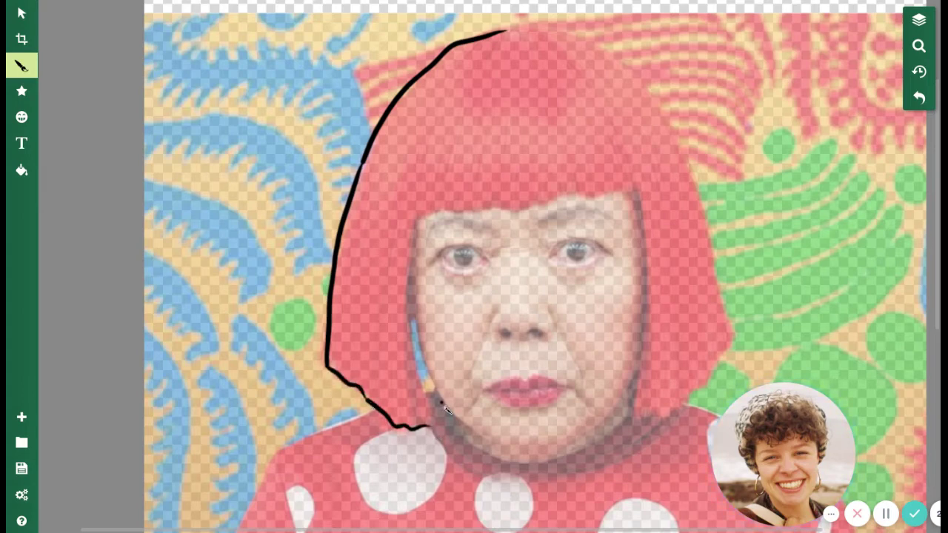
- Outline the inner hair edge around the face, from the left strand across the fringe to the lower tip of the right strand
{"action": "mouse_move", "coordinate": [428, 426]}
{"action": "left_mouse_down"}
{"action": "mouse_move", "coordinate": [410, 330]}
{"action": "mouse_move", "coordinate": [419, 216]}
{"action": "mouse_move", "coordinate": [453, 204]}
{"action": "mouse_move", "coordinate": [527, 213]}
{"action": "mouse_move", "coordinate": [569, 197]}
{"action": "mouse_move", "coordinate": [592, 200]}
{"action": "left_mouse_up"}
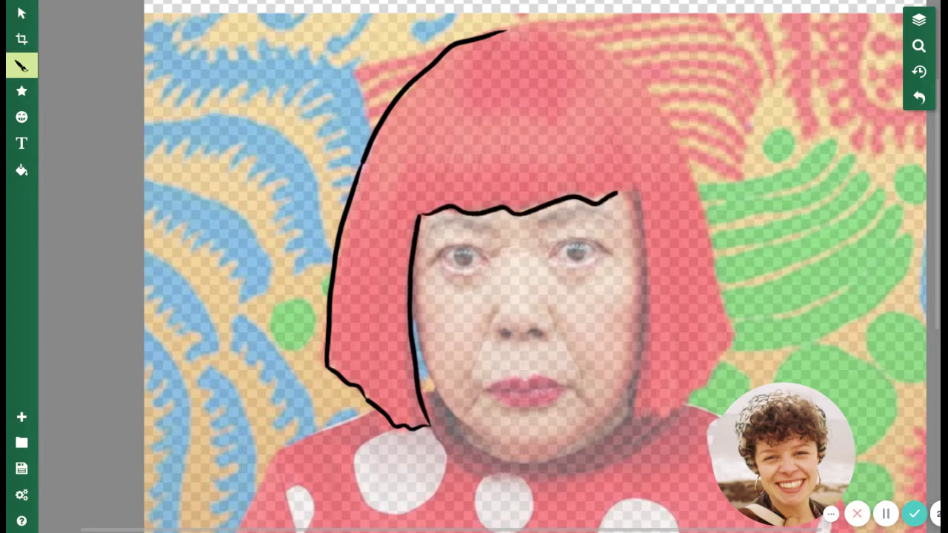
{"action": "scroll", "coordinate": [640, 194], "scroll_direction": "down", "scroll_amount": 3}
{"action": "mouse_move", "coordinate": [637, 105]}
{"action": "left_mouse_down"}
{"action": "mouse_move", "coordinate": [653, 264]}
{"action": "mouse_move", "coordinate": [641, 322]}
{"action": "mouse_move", "coordinate": [653, 326]}
{"action": "mouse_move", "coordinate": [693, 299]}
{"action": "left_mouse_up"}
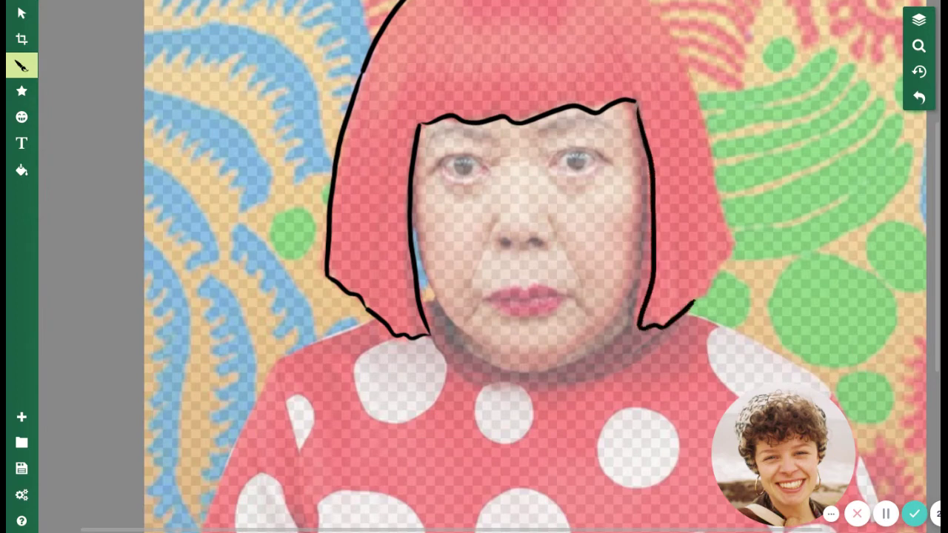
- Trace the outer edge of the hair's right side from the lower tip up to the crown, closing the hair outline
{"action": "scroll", "coordinate": [695, 426], "scroll_direction": "up", "scroll_amount": 5}
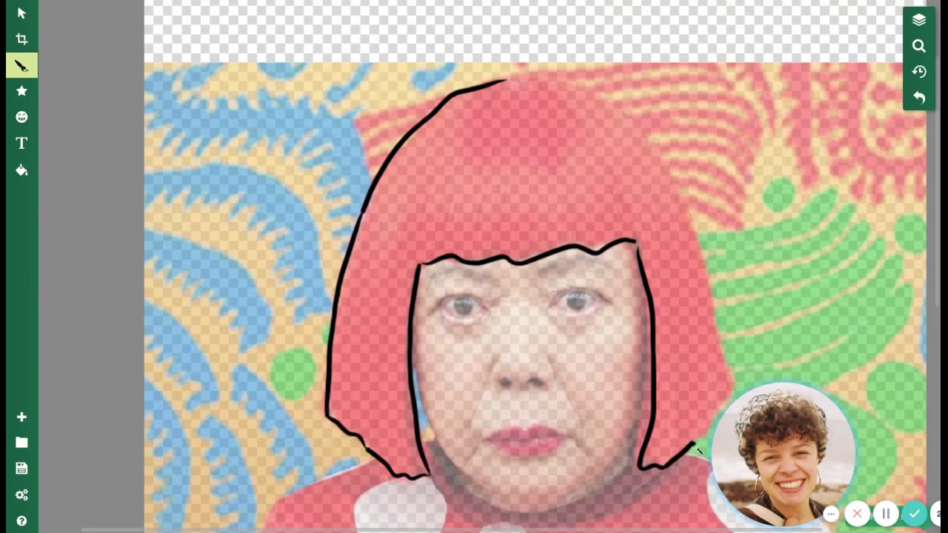
{"action": "left_click_drag", "start_coordinate": [694, 442], "coordinate": [725, 399]}
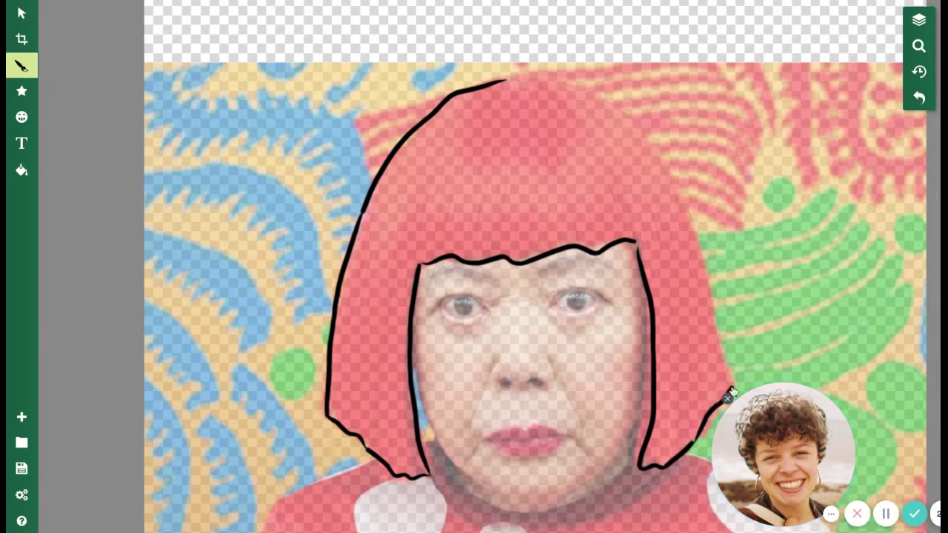
{"action": "left_click_drag", "start_coordinate": [678, 182], "coordinate": [733, 385]}
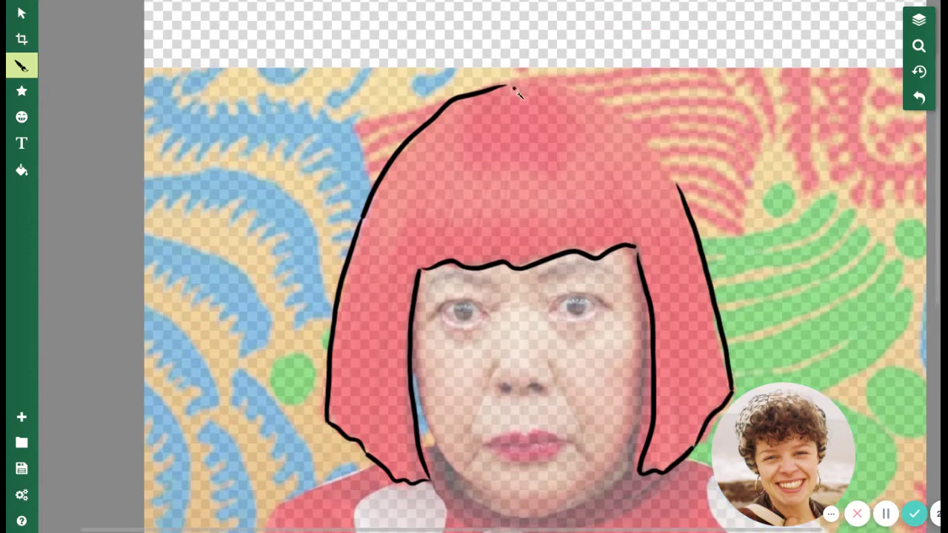
{"action": "mouse_move", "coordinate": [512, 87]}
{"action": "left_mouse_down"}
{"action": "mouse_move", "coordinate": [544, 86]}
{"action": "mouse_move", "coordinate": [608, 114]}
{"action": "mouse_move", "coordinate": [676, 189]}
{"action": "left_mouse_up"}
{"action": "scroll", "coordinate": [669, 180], "scroll_direction": "down", "scroll_amount": 2}
{"action": "scroll", "coordinate": [670, 180], "scroll_direction": "down", "scroll_amount": 2}
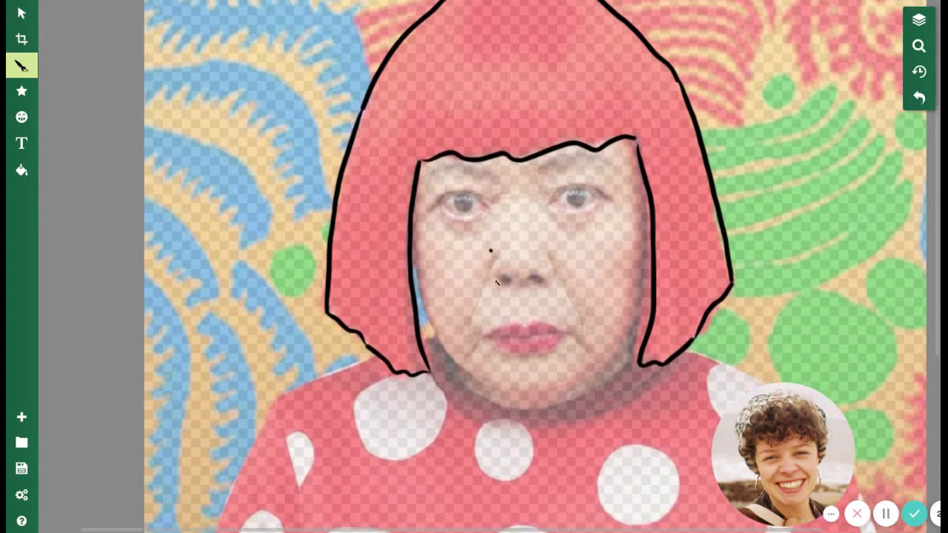
- Outline the lower face from the left hair strand around the chin to the right strand, and trace the neck edge beneath it
{"action": "mouse_move", "coordinate": [414, 203]}
{"action": "left_mouse_down"}
{"action": "mouse_move", "coordinate": [430, 289]}
{"action": "mouse_move", "coordinate": [461, 327]}
{"action": "mouse_move", "coordinate": [515, 351]}
{"action": "mouse_move", "coordinate": [568, 351]}
{"action": "mouse_move", "coordinate": [605, 320]}
{"action": "left_mouse_up"}
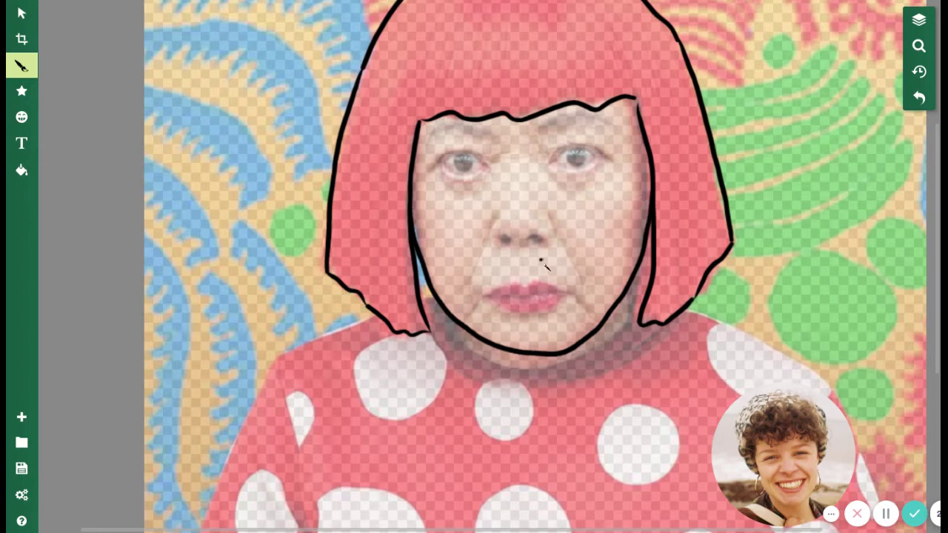
{"action": "scroll", "coordinate": [544, 267], "scroll_direction": "down", "scroll_amount": 2}
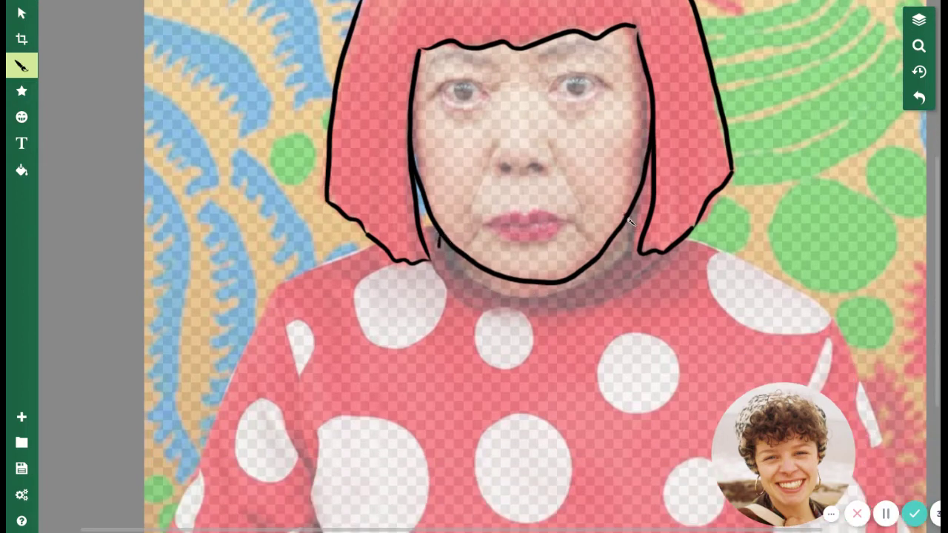
{"action": "mouse_move", "coordinate": [629, 222]}
{"action": "left_mouse_down"}
{"action": "mouse_move", "coordinate": [559, 291]}
{"action": "mouse_move", "coordinate": [487, 298]}
{"action": "mouse_move", "coordinate": [424, 256]}
{"action": "mouse_move", "coordinate": [419, 240]}
{"action": "mouse_move", "coordinate": [530, 279]}
{"action": "mouse_move", "coordinate": [600, 267]}
{"action": "mouse_move", "coordinate": [649, 227]}
{"action": "mouse_move", "coordinate": [658, 232]}
{"action": "left_mouse_up"}
{"action": "scroll", "coordinate": [485, 267], "scroll_direction": "down", "scroll_amount": 1}
{"action": "scroll", "coordinate": [455, 250], "scroll_direction": "up", "scroll_amount": 1}
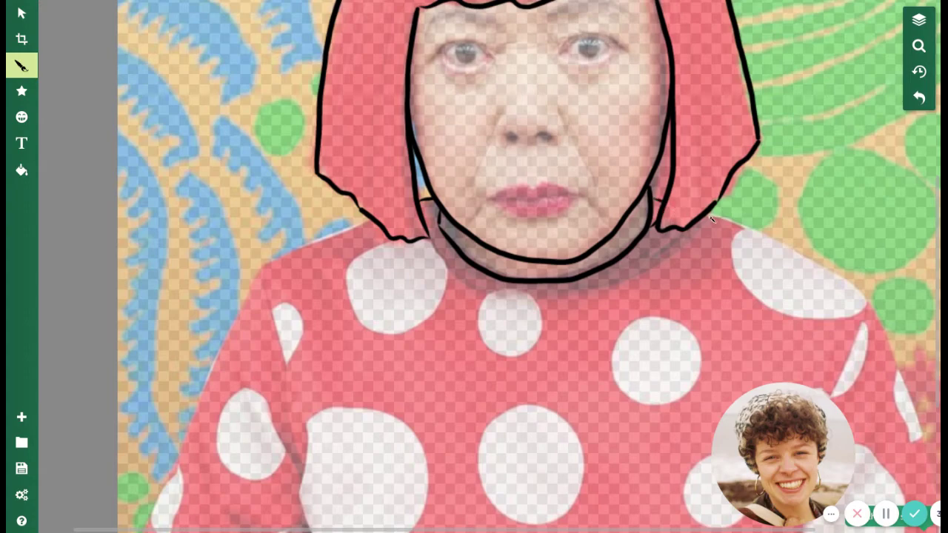
- Trace the shoulder on the image's right side, then the inner and outer edges of its sleeve down to the photo's lower edge
{"action": "mouse_move", "coordinate": [710, 219]}
{"action": "left_mouse_down"}
{"action": "mouse_move", "coordinate": [824, 268]}
{"action": "mouse_move", "coordinate": [874, 307]}
{"action": "left_mouse_up"}
{"action": "scroll", "coordinate": [876, 307], "scroll_direction": "down", "scroll_amount": 3}
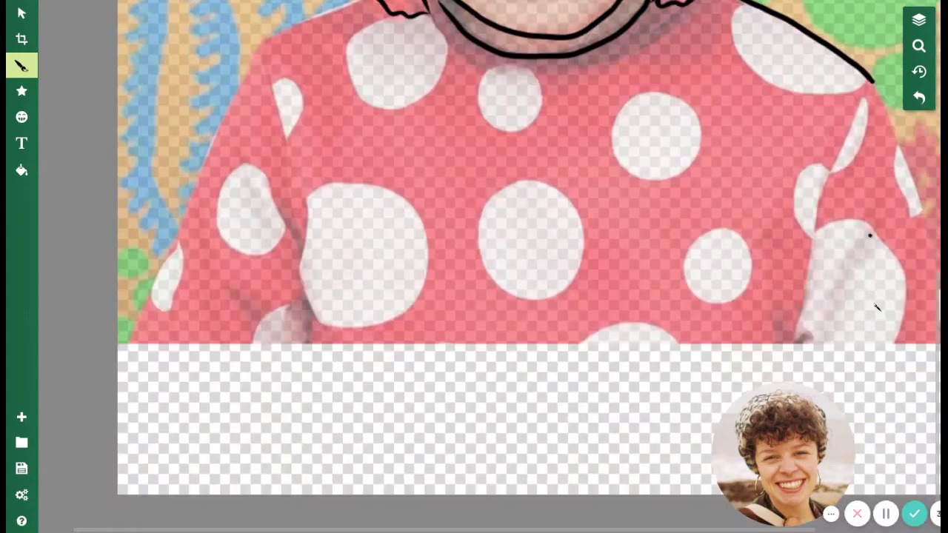
{"action": "scroll", "coordinate": [806, 166], "scroll_direction": "up", "scroll_amount": 1}
{"action": "scroll", "coordinate": [807, 165], "scroll_direction": "right", "scroll_amount": 1}
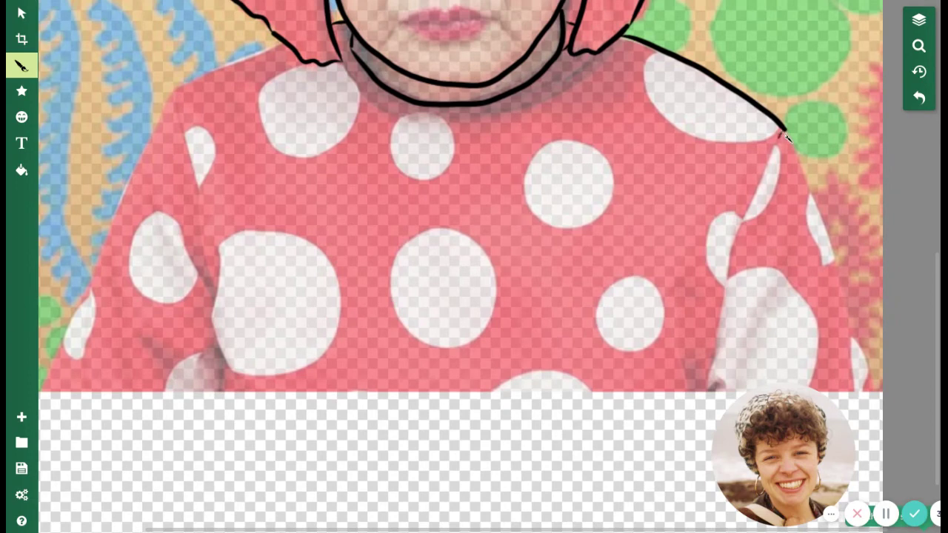
{"action": "mouse_move", "coordinate": [783, 133]}
{"action": "left_mouse_down"}
{"action": "mouse_move", "coordinate": [724, 262]}
{"action": "mouse_move", "coordinate": [696, 388]}
{"action": "left_mouse_up"}
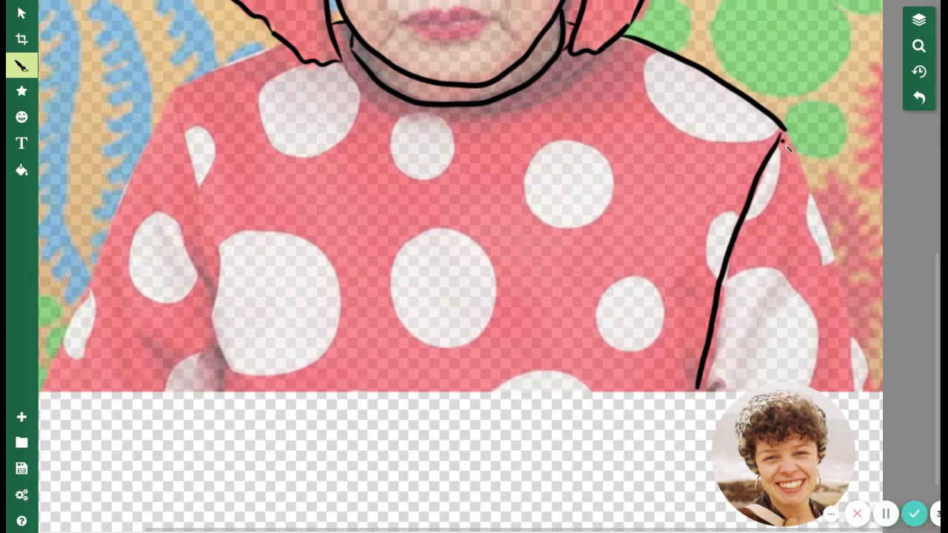
{"action": "mouse_move", "coordinate": [788, 139]}
{"action": "left_mouse_down"}
{"action": "mouse_move", "coordinate": [840, 292]}
{"action": "mouse_move", "coordinate": [852, 394]}
{"action": "left_mouse_up"}
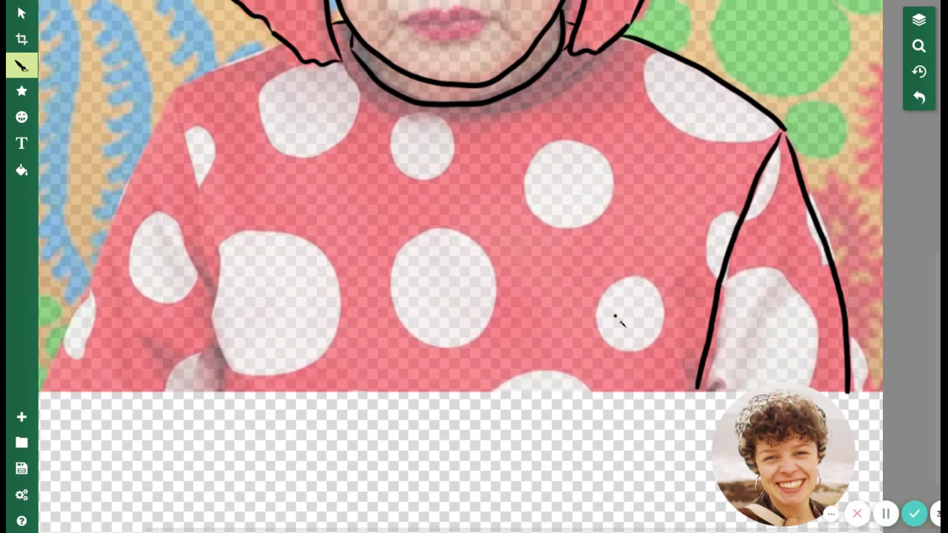
- Trace the shoulder on the image's left side and both edges of its sleeve down to the photo's lower edge
{"action": "scroll", "coordinate": [465, 296], "scroll_direction": "left", "scroll_amount": 1}
{"action": "scroll", "coordinate": [464, 296], "scroll_direction": "left", "scroll_amount": 1}
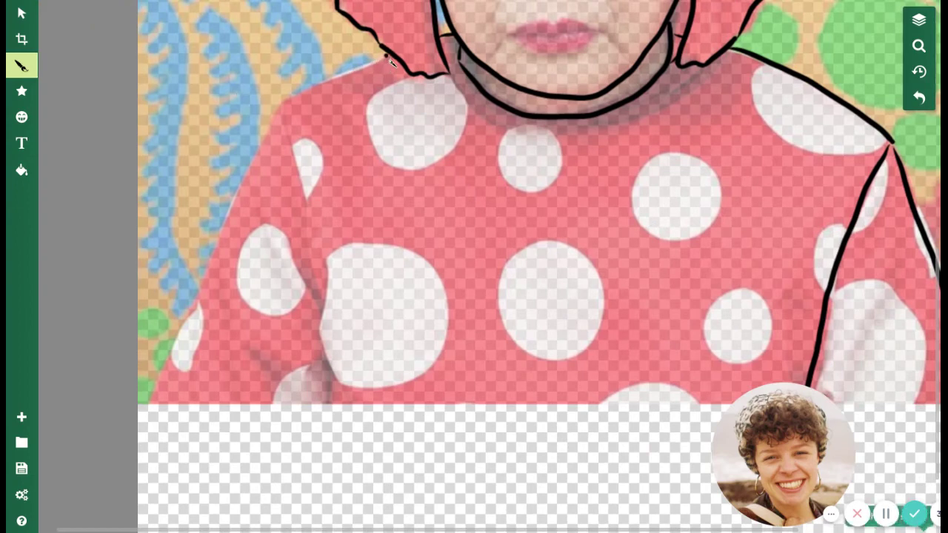
{"action": "left_click_drag", "start_coordinate": [390, 61], "coordinate": [275, 104]}
{"action": "mouse_move", "coordinate": [220, 191]}
{"action": "left_mouse_down"}
{"action": "mouse_move", "coordinate": [168, 311]}
{"action": "mouse_move", "coordinate": [142, 411]}
{"action": "left_mouse_up"}
{"action": "mouse_move", "coordinate": [289, 134]}
{"action": "left_mouse_down"}
{"action": "mouse_move", "coordinate": [315, 249]}
{"action": "mouse_move", "coordinate": [328, 404]}
{"action": "left_mouse_up"}
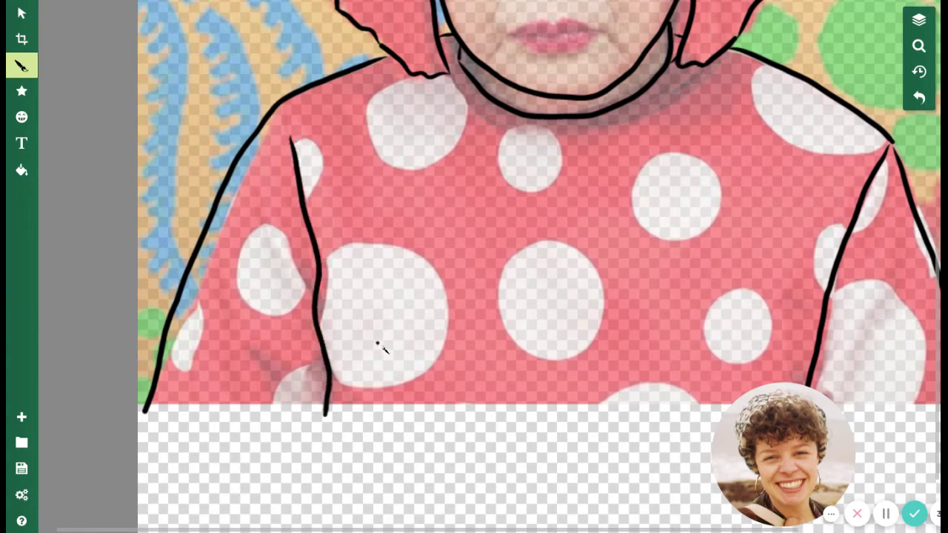
- Draw the garment's neckline curve from the left side of the neck under the chin to the tip of the right hair strand
{"action": "scroll", "coordinate": [564, 256], "scroll_direction": "up", "scroll_amount": 4}
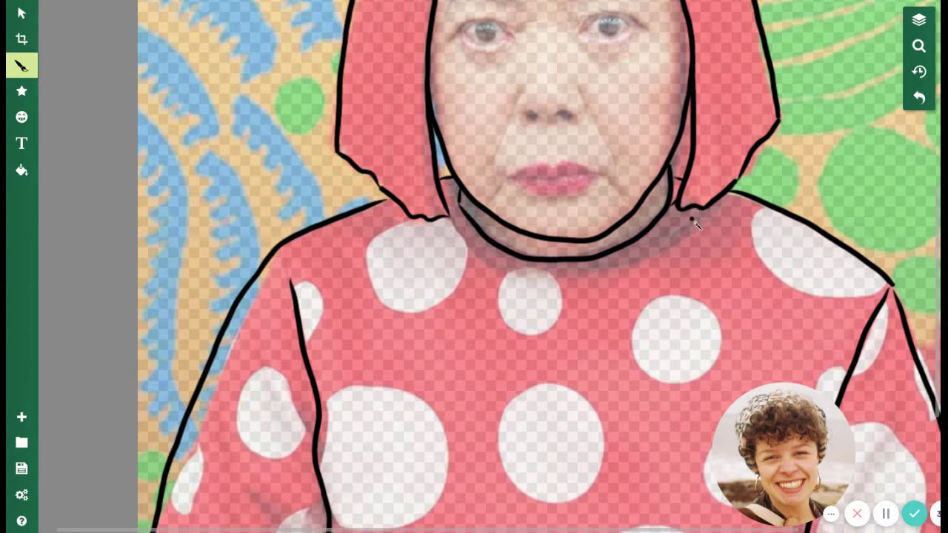
{"action": "scroll", "coordinate": [474, 232], "scroll_direction": "up", "scroll_amount": 1}
{"action": "scroll", "coordinate": [474, 231], "scroll_direction": "up", "scroll_amount": 1}
{"action": "scroll", "coordinate": [456, 237], "scroll_direction": "up", "scroll_amount": 1}
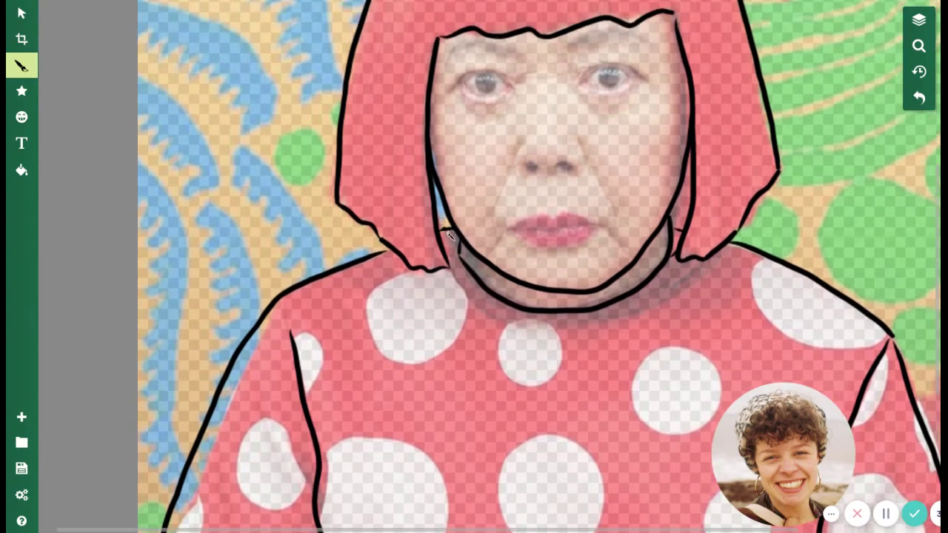
{"action": "mouse_move", "coordinate": [457, 237]}
{"action": "left_mouse_down"}
{"action": "mouse_move", "coordinate": [461, 273]}
{"action": "mouse_move", "coordinate": [495, 297]}
{"action": "mouse_move", "coordinate": [534, 306]}
{"action": "mouse_move", "coordinate": [649, 293]}
{"action": "mouse_move", "coordinate": [704, 262]}
{"action": "left_mouse_up"}
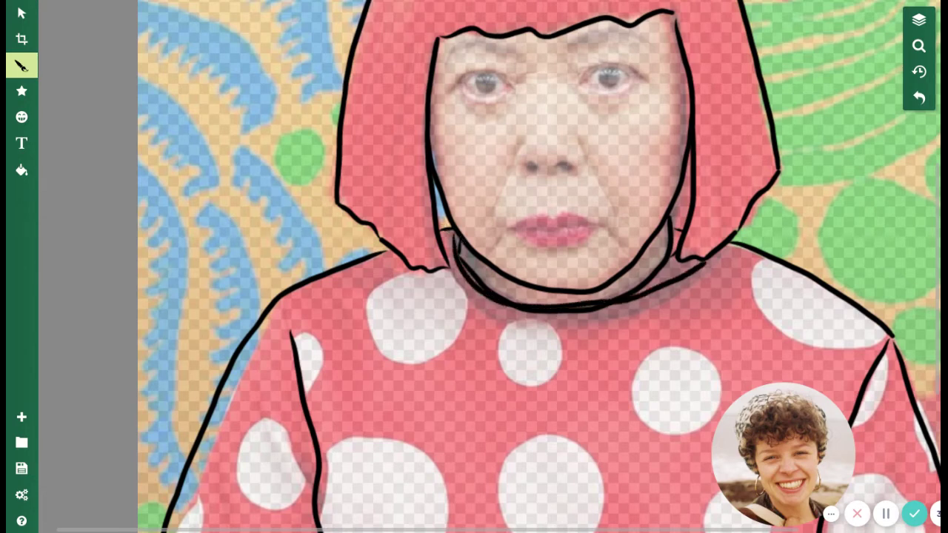
{"action": "key", "text": "ctrl+z"}
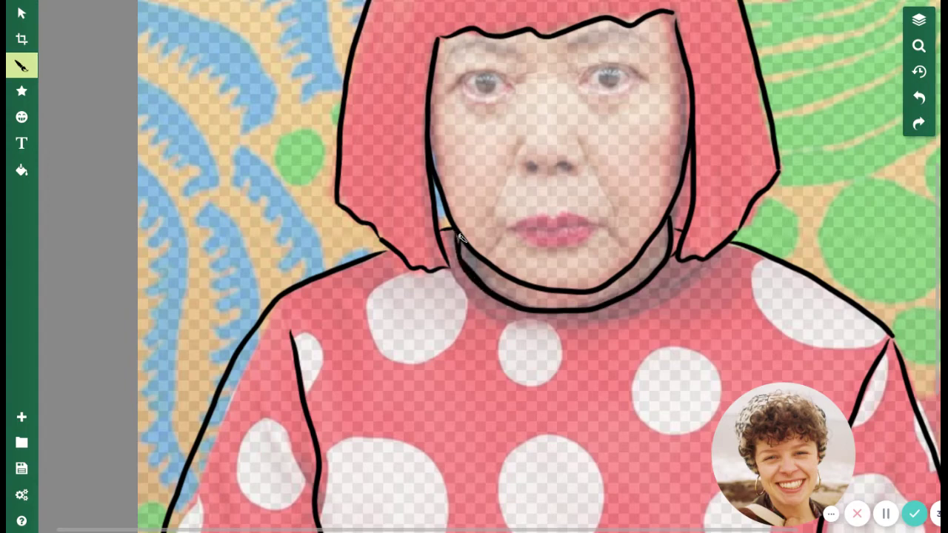
{"action": "mouse_move", "coordinate": [459, 237]}
{"action": "left_mouse_down"}
{"action": "mouse_move", "coordinate": [542, 313]}
{"action": "mouse_move", "coordinate": [626, 305]}
{"action": "mouse_move", "coordinate": [701, 259]}
{"action": "left_mouse_up"}
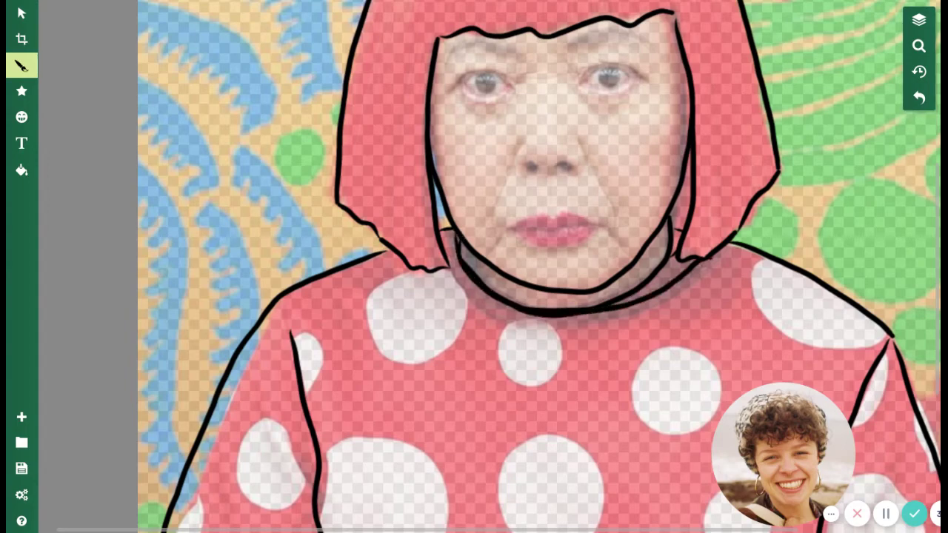
- Draw both eyebrows as curved black strokes beneath the fringe and thicken their inner ends
{"action": "scroll", "coordinate": [715, 253], "scroll_direction": "up", "scroll_amount": 4}
{"action": "scroll", "coordinate": [715, 260], "scroll_direction": "down", "scroll_amount": 3}
{"action": "scroll", "coordinate": [659, 257], "scroll_direction": "up", "scroll_amount": 1}
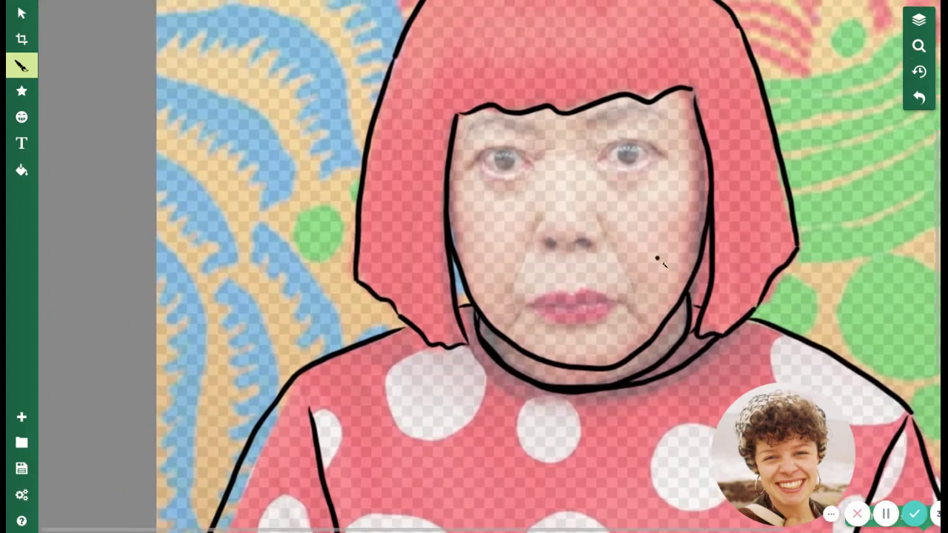
{"action": "scroll", "coordinate": [661, 261], "scroll_direction": "down", "scroll_amount": 2}
{"action": "scroll", "coordinate": [626, 265], "scroll_direction": "up", "scroll_amount": 5}
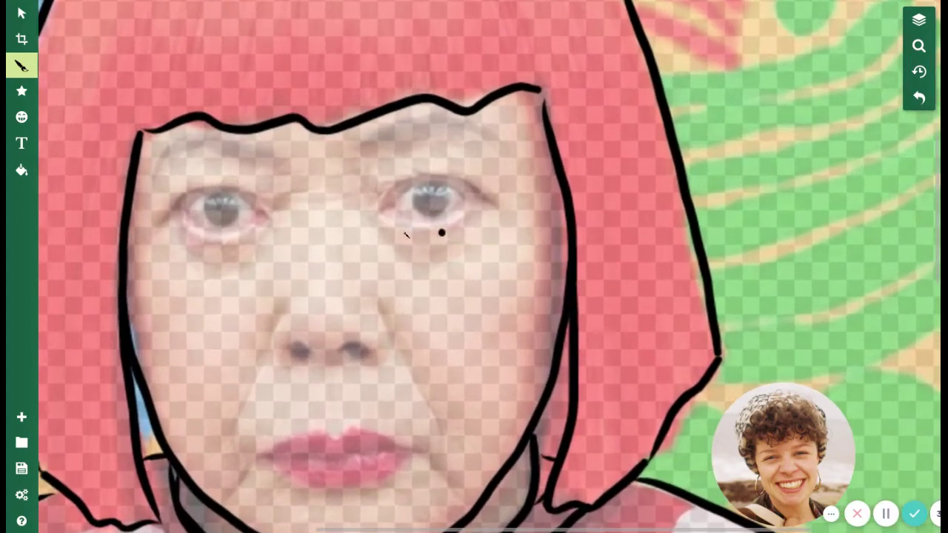
{"action": "mouse_move", "coordinate": [153, 175]}
{"action": "left_mouse_down"}
{"action": "mouse_move", "coordinate": [184, 145]}
{"action": "mouse_move", "coordinate": [230, 141]}
{"action": "mouse_move", "coordinate": [274, 152]}
{"action": "left_mouse_up"}
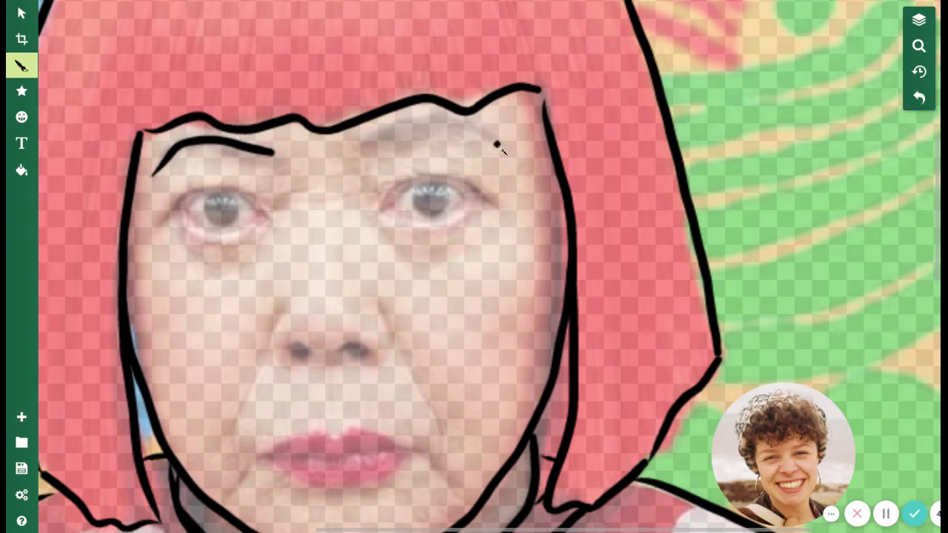
{"action": "mouse_move", "coordinate": [495, 144]}
{"action": "left_mouse_down"}
{"action": "mouse_move", "coordinate": [444, 117]}
{"action": "mouse_move", "coordinate": [392, 124]}
{"action": "mouse_move", "coordinate": [374, 138]}
{"action": "left_mouse_up"}
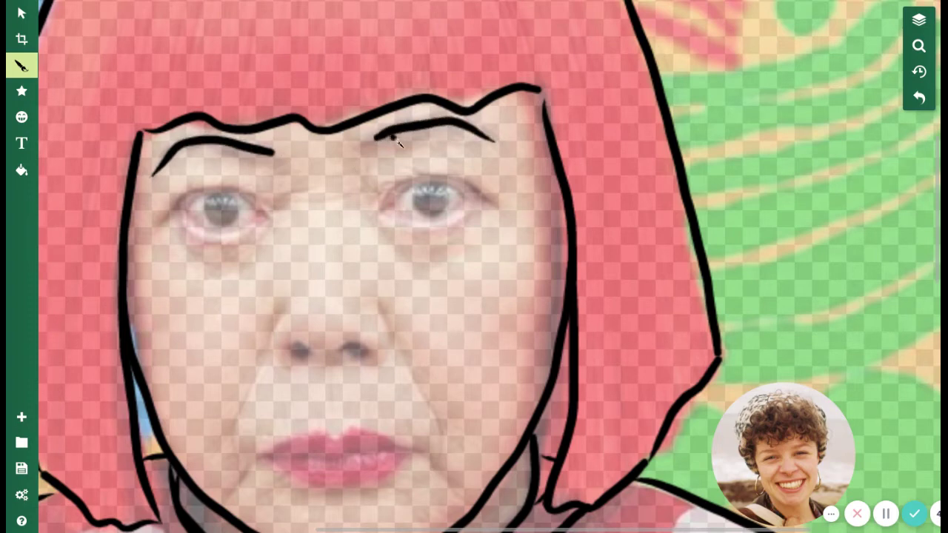
{"action": "mouse_move", "coordinate": [437, 130]}
{"action": "left_mouse_down"}
{"action": "mouse_move", "coordinate": [370, 140]}
{"action": "mouse_move", "coordinate": [439, 133]}
{"action": "left_mouse_up"}
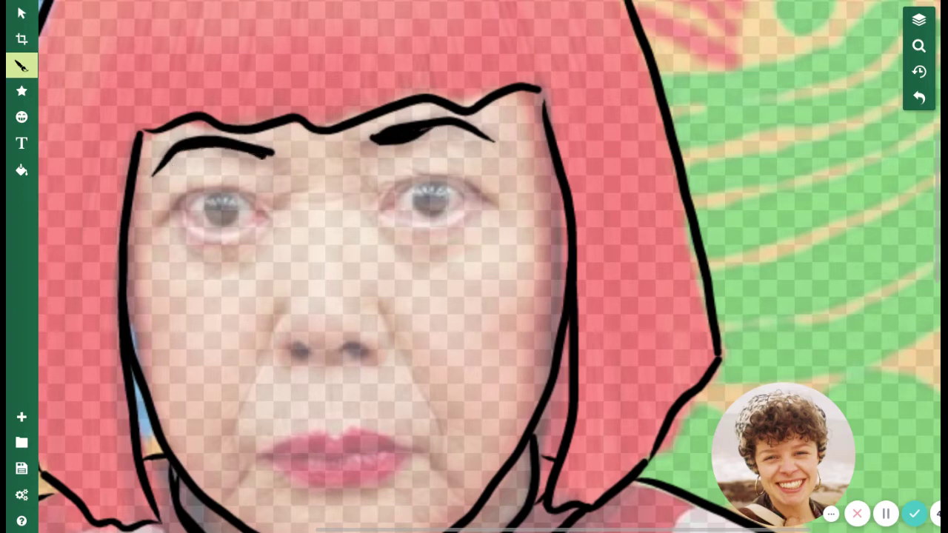
- Outline the upper and lower lids of the eye on the image's right side and draw its iris
{"action": "scroll", "coordinate": [311, 241], "scroll_direction": "up", "scroll_amount": 1}
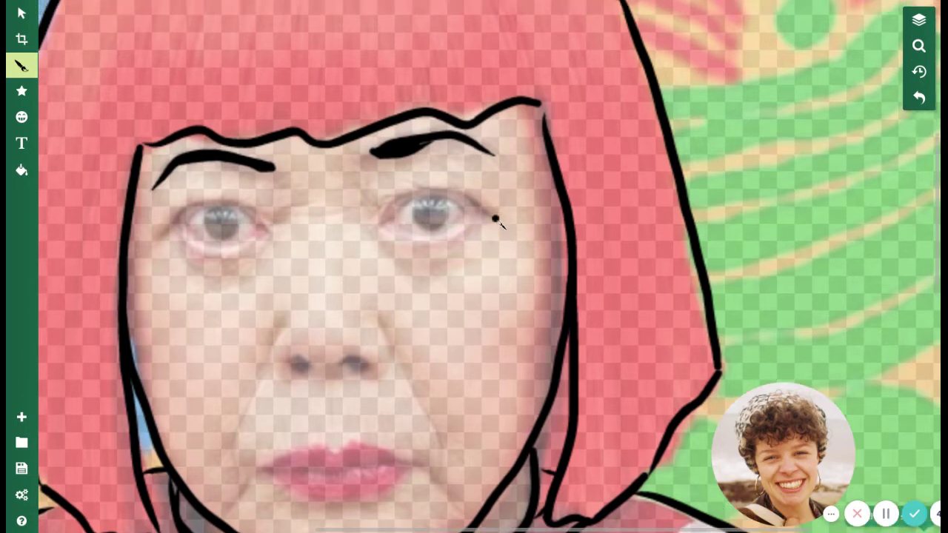
{"action": "mouse_move", "coordinate": [495, 216]}
{"action": "left_mouse_down"}
{"action": "mouse_move", "coordinate": [465, 194]}
{"action": "mouse_move", "coordinate": [430, 189]}
{"action": "mouse_move", "coordinate": [406, 196]}
{"action": "mouse_move", "coordinate": [386, 222]}
{"action": "left_mouse_up"}
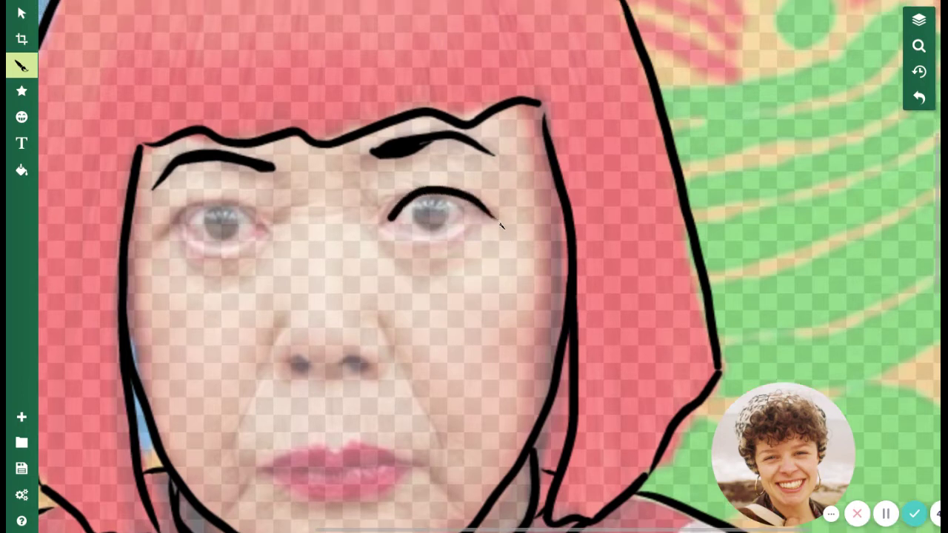
{"action": "mouse_move", "coordinate": [479, 214]}
{"action": "left_mouse_down"}
{"action": "mouse_move", "coordinate": [462, 234]}
{"action": "mouse_move", "coordinate": [415, 245]}
{"action": "mouse_move", "coordinate": [388, 227]}
{"action": "mouse_move", "coordinate": [398, 223]}
{"action": "left_mouse_up"}
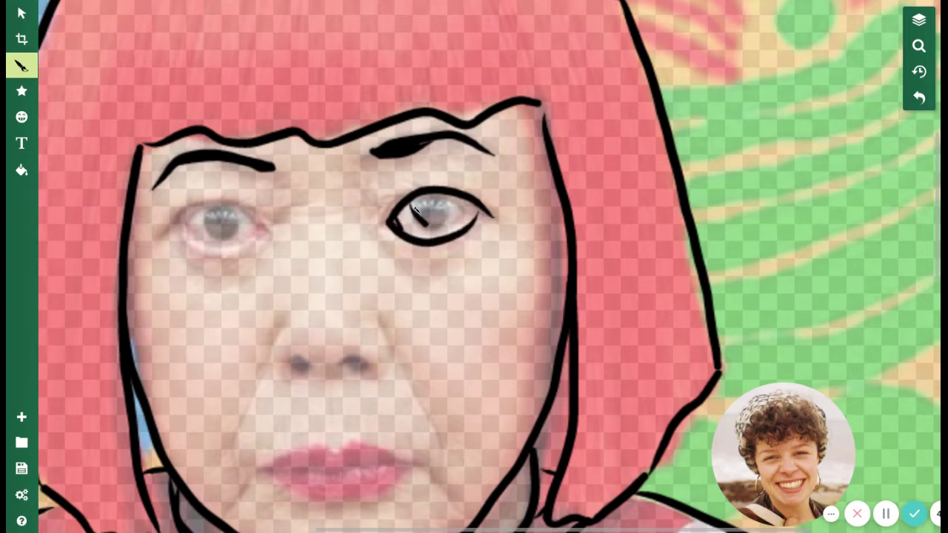
{"action": "mouse_move", "coordinate": [415, 211]}
{"action": "left_mouse_down"}
{"action": "mouse_move", "coordinate": [446, 207]}
{"action": "mouse_move", "coordinate": [437, 198]}
{"action": "mouse_move", "coordinate": [416, 209]}
{"action": "left_mouse_up"}
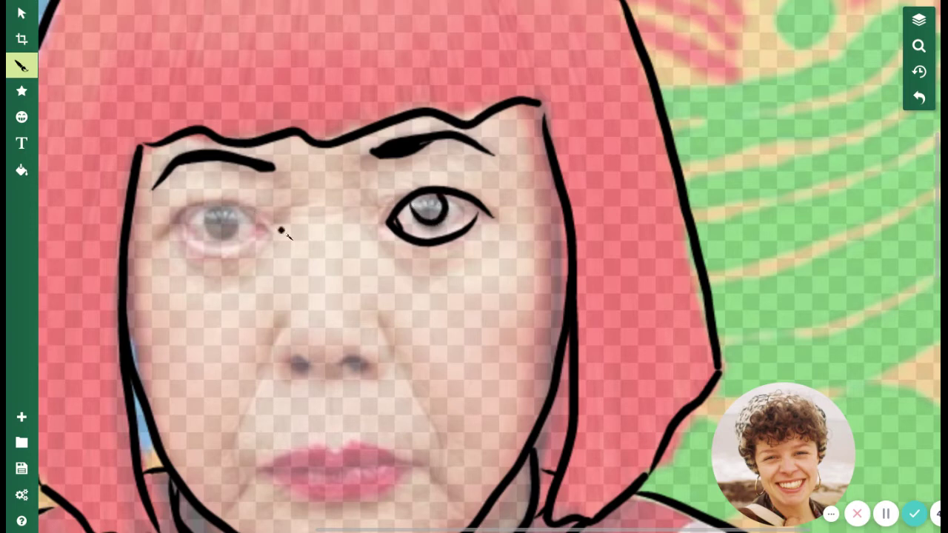
- Outline the lower and upper lids of the eye on the image's left side and draw its round iris
{"action": "scroll", "coordinate": [278, 238], "scroll_direction": "up", "scroll_amount": 1}
{"action": "scroll", "coordinate": [275, 256], "scroll_direction": "down", "scroll_amount": 2}
{"action": "scroll", "coordinate": [282, 262], "scroll_direction": "left", "scroll_amount": 1}
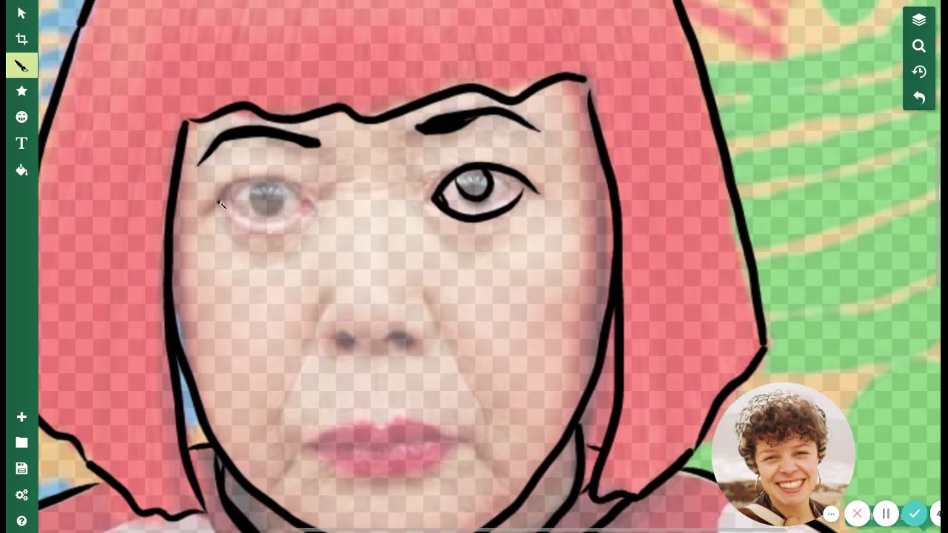
{"action": "mouse_move", "coordinate": [220, 205]}
{"action": "left_mouse_down"}
{"action": "mouse_move", "coordinate": [242, 226]}
{"action": "mouse_move", "coordinate": [317, 216]}
{"action": "left_mouse_up"}
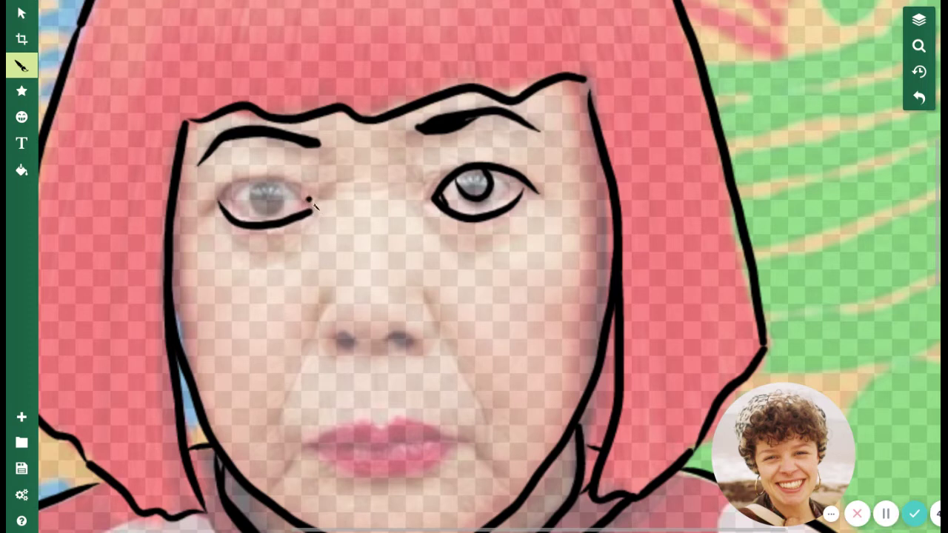
{"action": "mouse_move", "coordinate": [212, 213]}
{"action": "left_mouse_down"}
{"action": "mouse_move", "coordinate": [238, 185]}
{"action": "mouse_move", "coordinate": [279, 178]}
{"action": "mouse_move", "coordinate": [311, 194]}
{"action": "mouse_move", "coordinate": [304, 217]}
{"action": "left_mouse_up"}
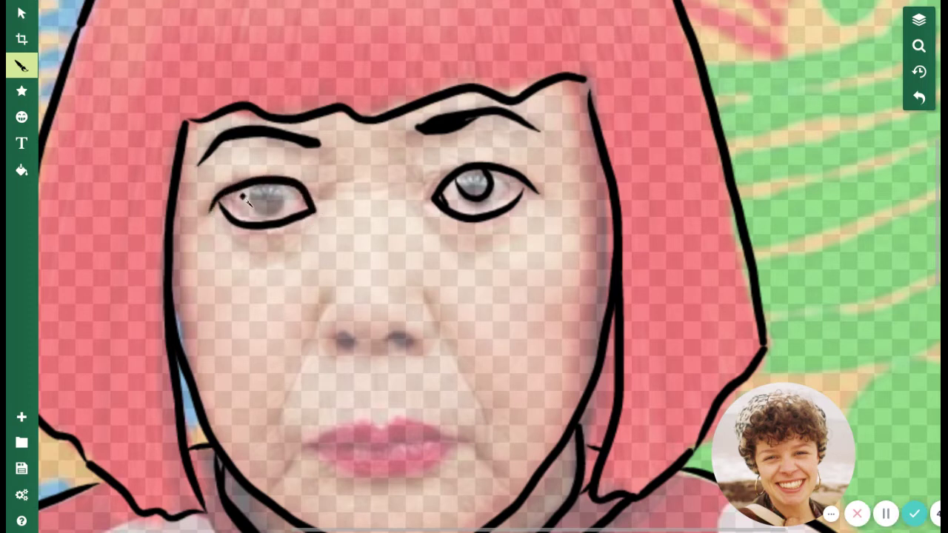
{"action": "key", "text": "ctrl+z"}
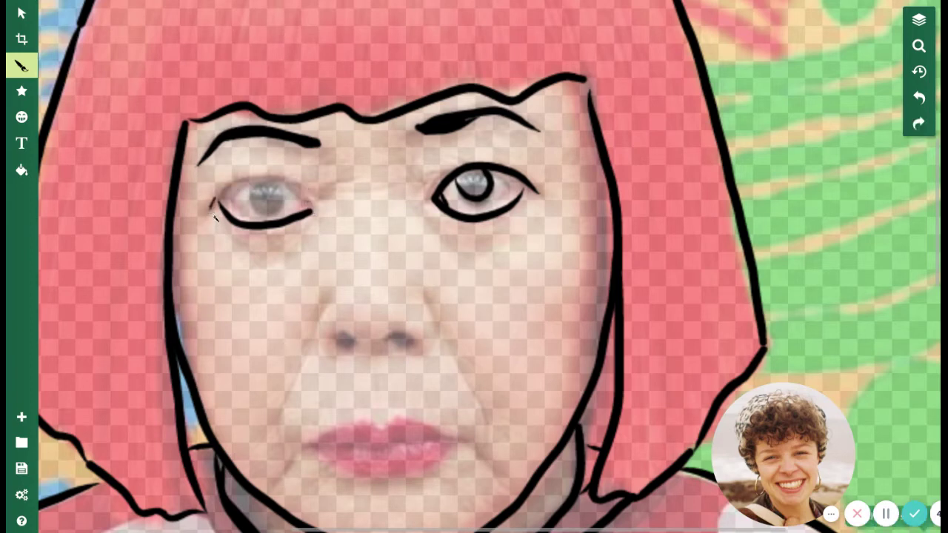
{"action": "mouse_move", "coordinate": [213, 211]}
{"action": "left_mouse_down"}
{"action": "mouse_move", "coordinate": [259, 176]}
{"action": "mouse_move", "coordinate": [299, 183]}
{"action": "mouse_move", "coordinate": [308, 204]}
{"action": "left_mouse_up"}
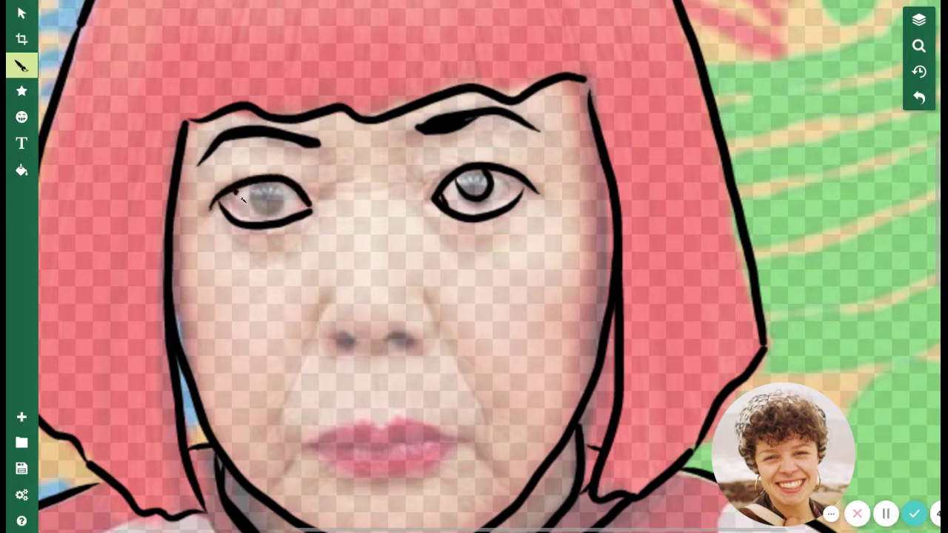
{"action": "mouse_move", "coordinate": [249, 197]}
{"action": "left_mouse_down"}
{"action": "mouse_move", "coordinate": [263, 218]}
{"action": "mouse_move", "coordinate": [279, 211]}
{"action": "mouse_move", "coordinate": [281, 191]}
{"action": "left_mouse_up"}
- Trace the mouth with an upper lip contour, the line between the lips and a lower lip curve
{"action": "scroll", "coordinate": [363, 269], "scroll_direction": "down", "scroll_amount": 3}
{"action": "scroll", "coordinate": [320, 257], "scroll_direction": "up", "scroll_amount": 3}
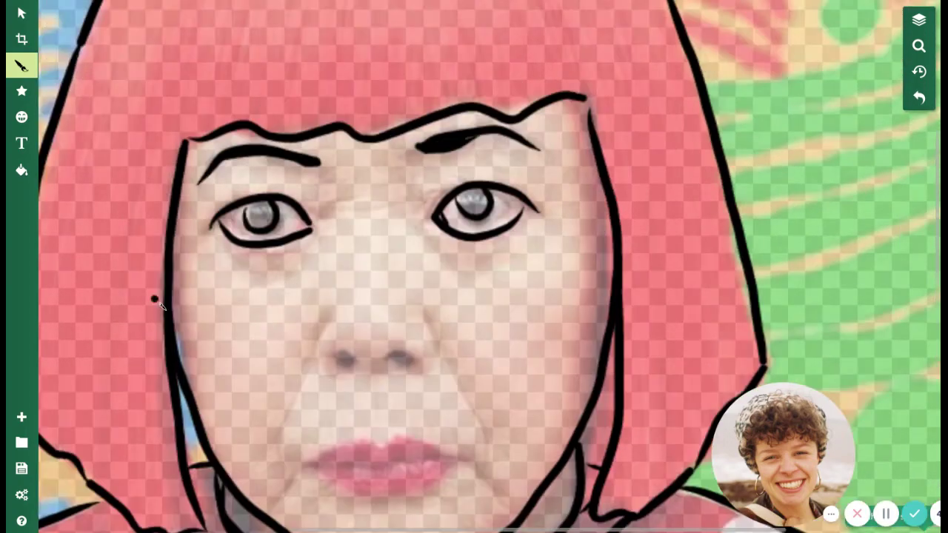
{"action": "scroll", "coordinate": [267, 296], "scroll_direction": "down", "scroll_amount": 1}
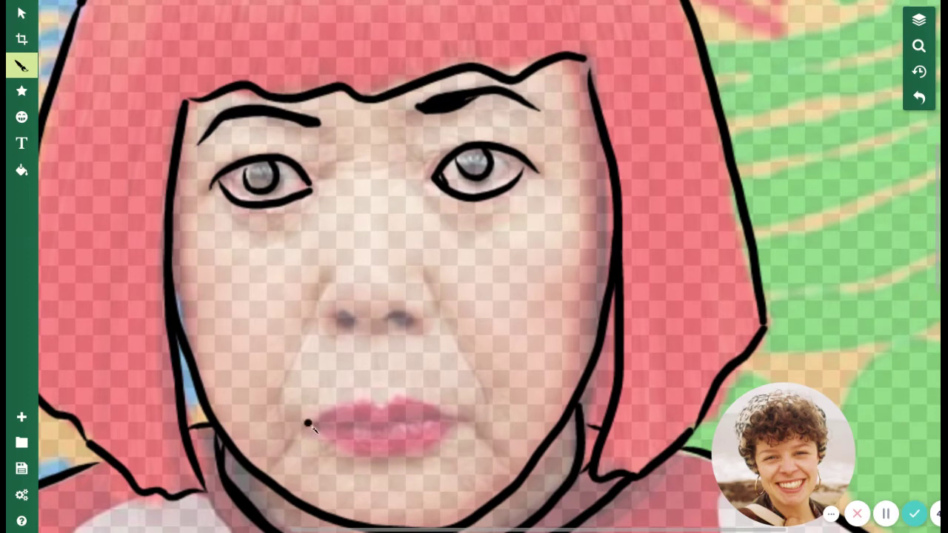
{"action": "mouse_move", "coordinate": [376, 399]}
{"action": "left_mouse_down"}
{"action": "mouse_move", "coordinate": [311, 421]}
{"action": "mouse_move", "coordinate": [363, 402]}
{"action": "mouse_move", "coordinate": [442, 420]}
{"action": "left_mouse_up"}
{"action": "key", "text": "ctrl+z"}
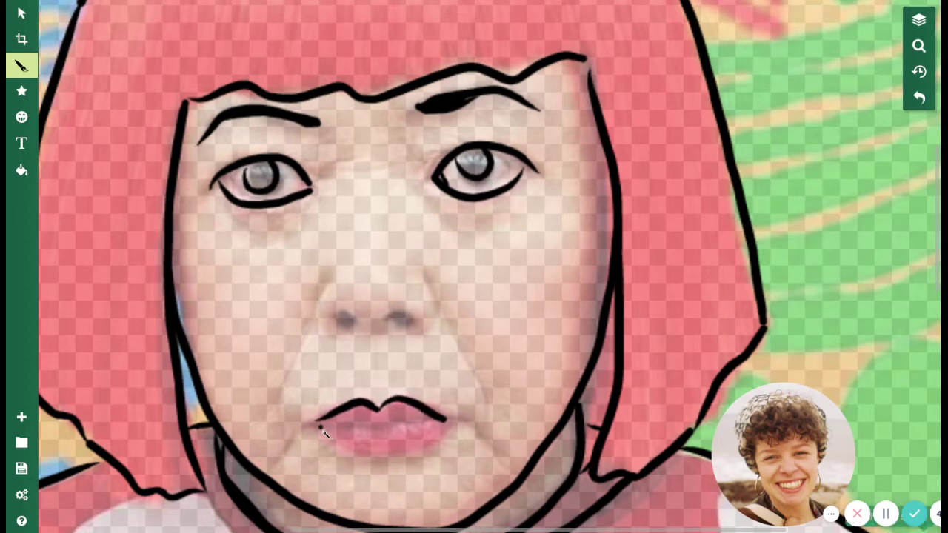
{"action": "left_click_drag", "start_coordinate": [319, 424], "coordinate": [452, 424]}
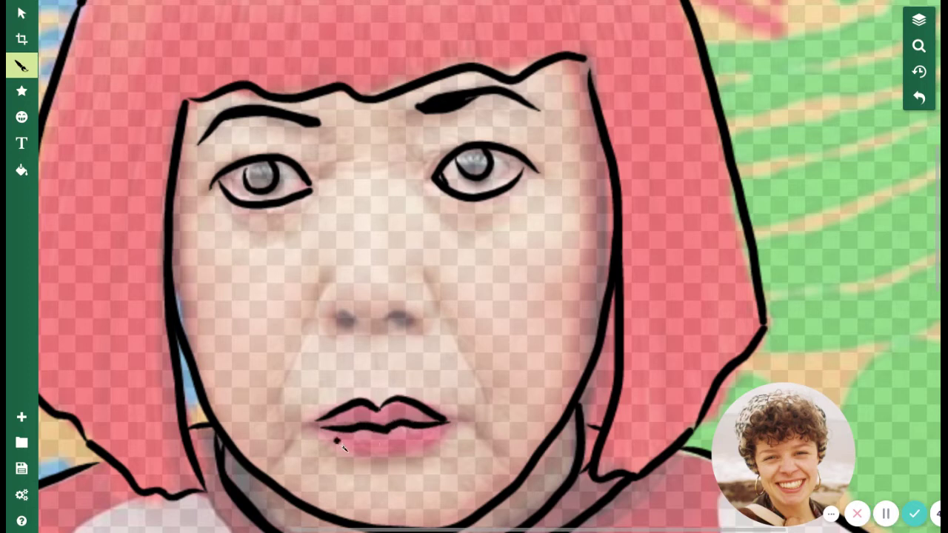
{"action": "left_click_drag", "start_coordinate": [338, 442], "coordinate": [397, 458]}
- Reduce the brush's maximum line width to 2px and draw thin creases beside the nose and below both mouth corners
{"action": "scroll", "coordinate": [533, 374], "scroll_direction": "down", "scroll_amount": 1}
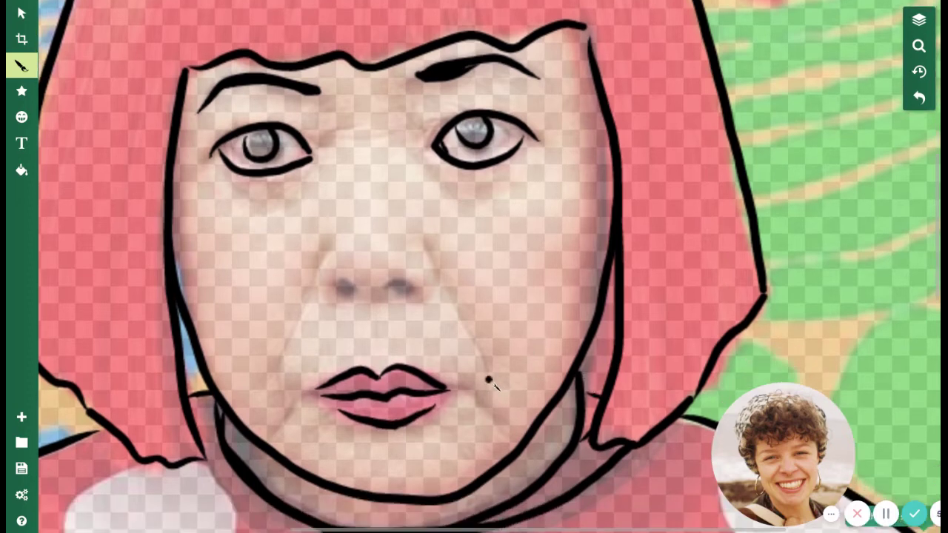
{"action": "scroll", "coordinate": [411, 388], "scroll_direction": "down", "scroll_amount": 1}
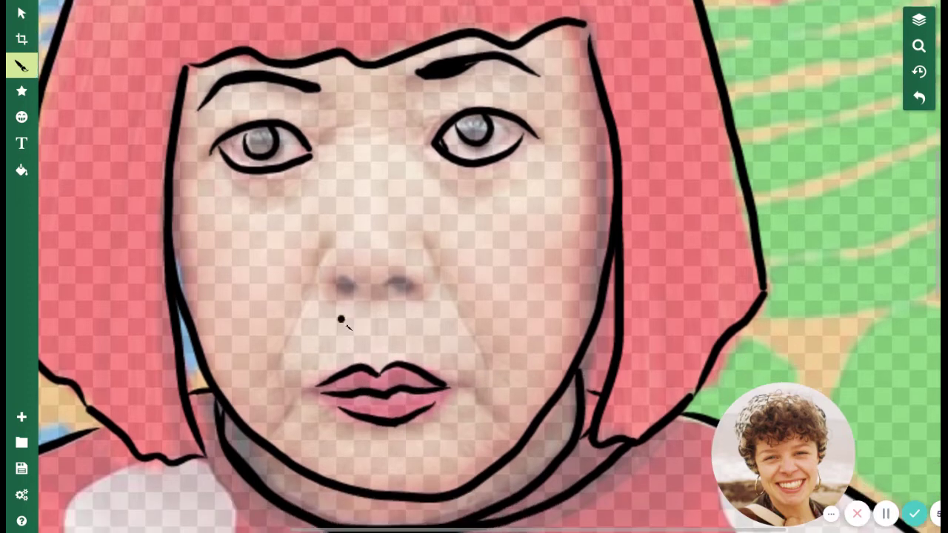
{"action": "left_click", "coordinate": [22, 65]}
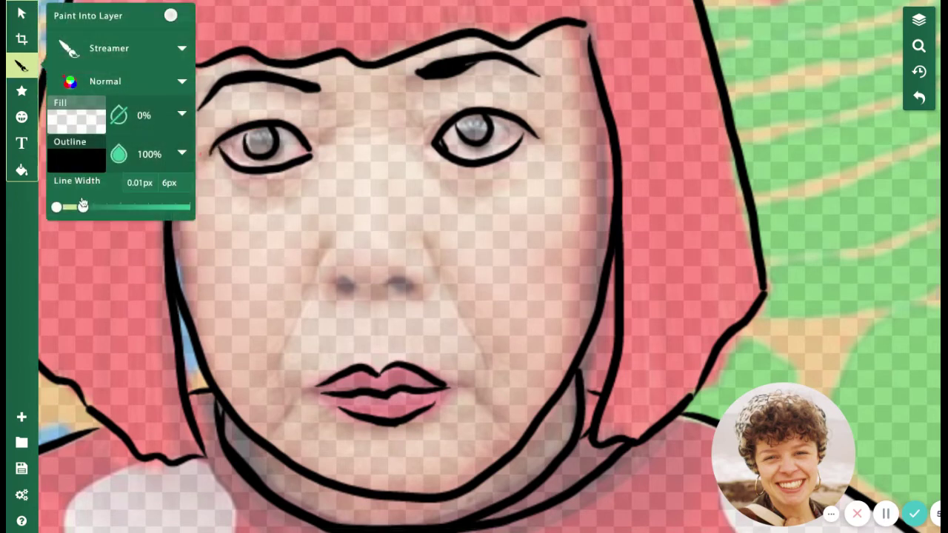
{"action": "left_click_drag", "start_coordinate": [83, 205], "coordinate": [71, 206]}
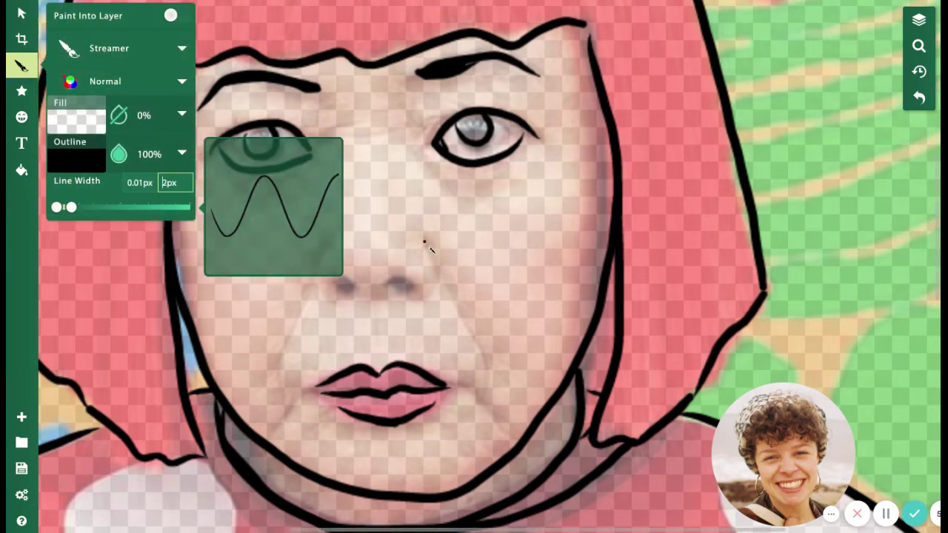
{"action": "left_click_drag", "start_coordinate": [425, 241], "coordinate": [482, 364]}
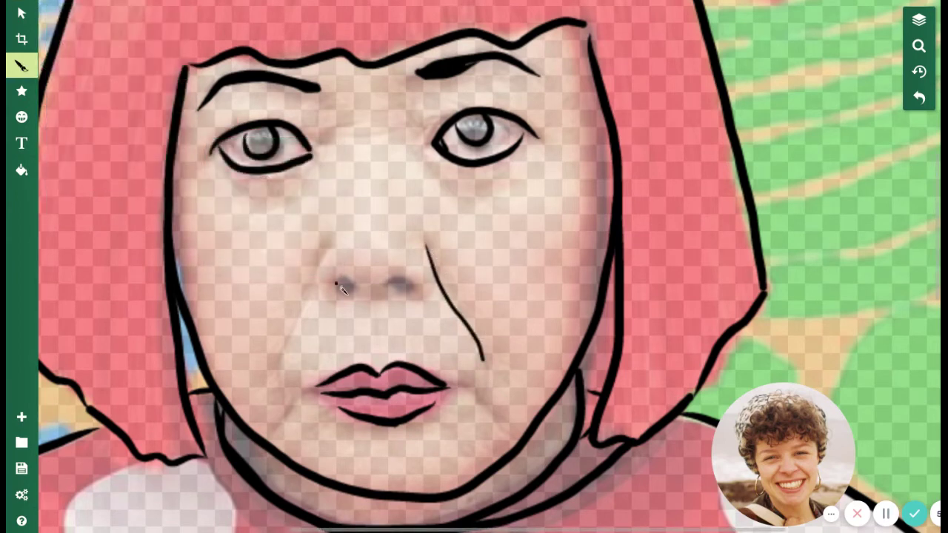
{"action": "left_click_drag", "start_coordinate": [318, 270], "coordinate": [275, 365]}
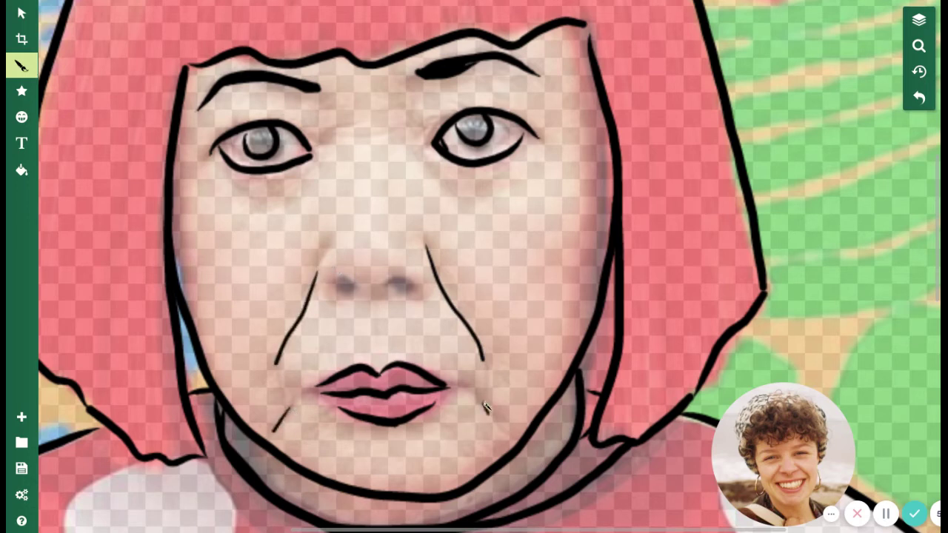
{"action": "left_click_drag", "start_coordinate": [481, 400], "coordinate": [506, 433]}
- Trace the nose with thin curves for both nostril wings, the two nostril openings and the base between them
{"action": "scroll", "coordinate": [372, 305], "scroll_direction": "down", "scroll_amount": 1}
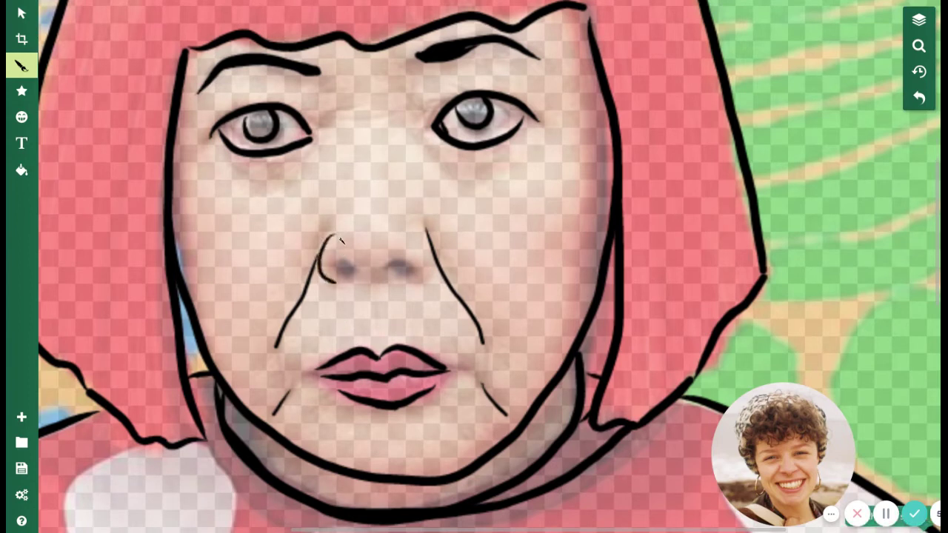
{"action": "left_click_drag", "start_coordinate": [337, 276], "coordinate": [358, 271]}
{"action": "left_click", "coordinate": [383, 268]}
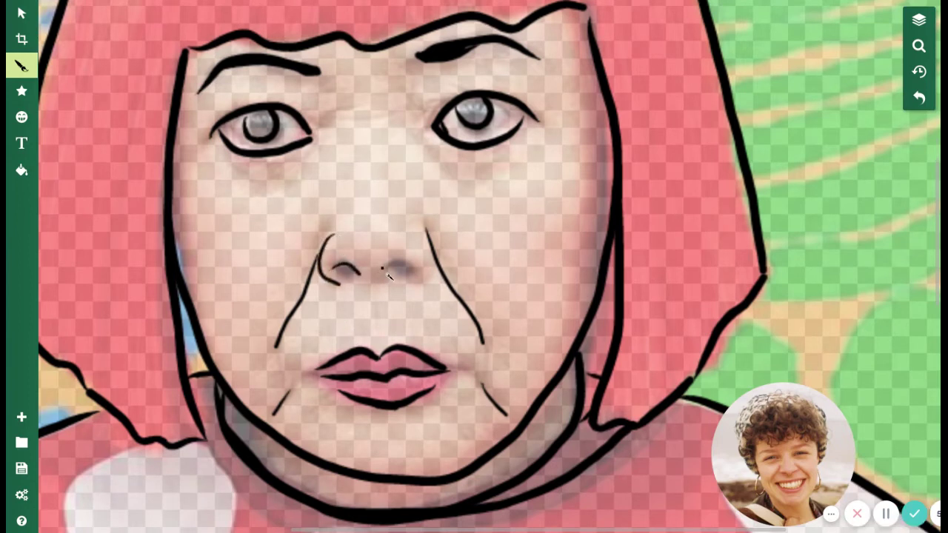
{"action": "left_click", "coordinate": [418, 290]}
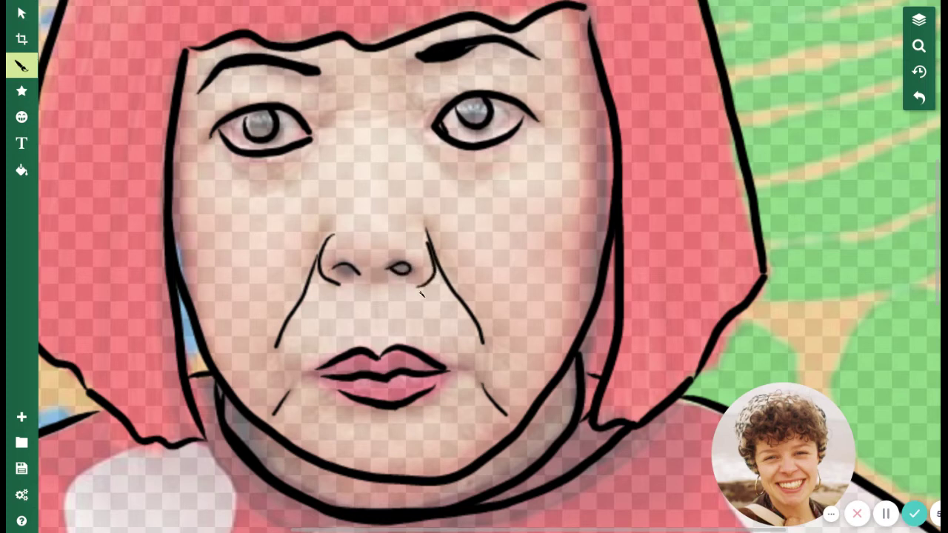
{"action": "scroll", "coordinate": [367, 232], "scroll_direction": "up", "scroll_amount": 1}
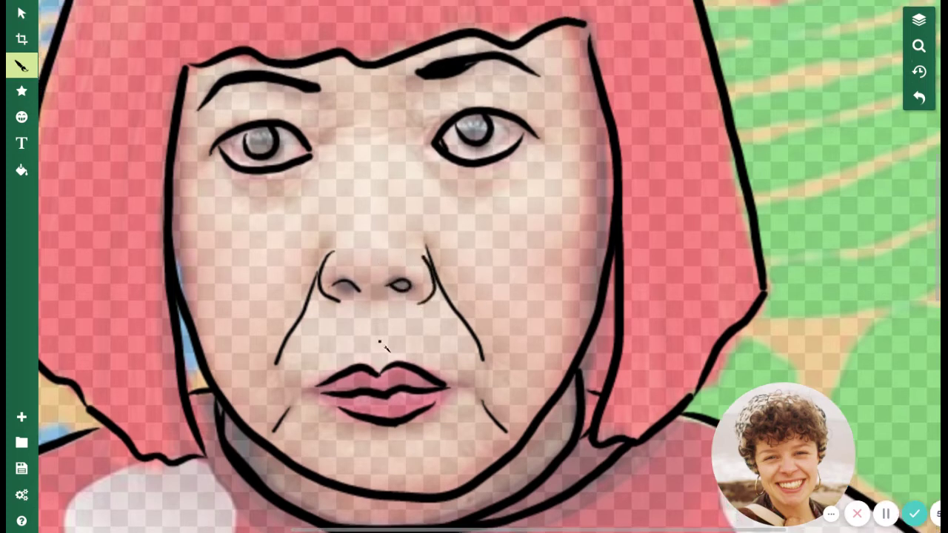
{"action": "left_click", "coordinate": [366, 296]}
{"action": "left_click_drag", "start_coordinate": [373, 297], "coordinate": [392, 289]}
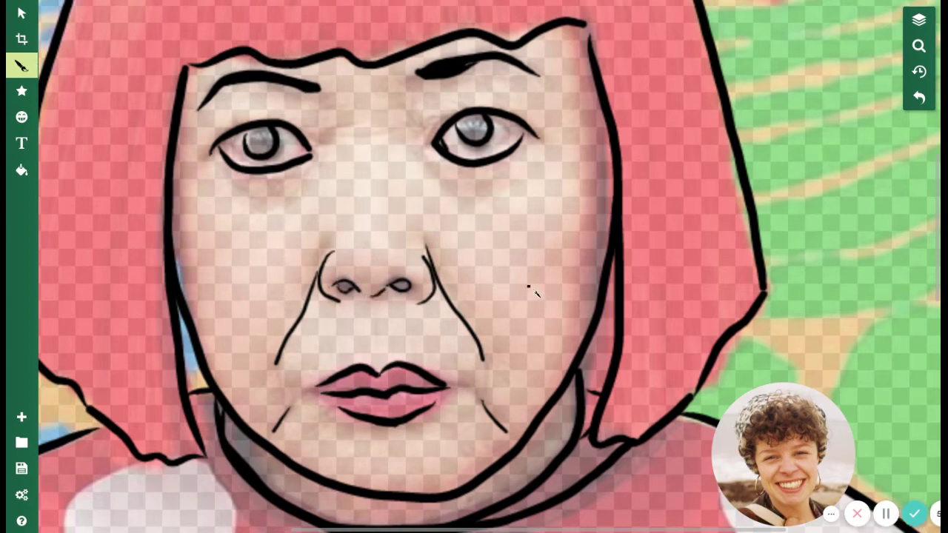
- Add thin detail lines inside the corners of both eyes, undoing misplaced strokes
{"action": "scroll", "coordinate": [534, 293], "scroll_direction": "up", "scroll_amount": 2}
{"action": "scroll", "coordinate": [519, 306], "scroll_direction": "down", "scroll_amount": 4}
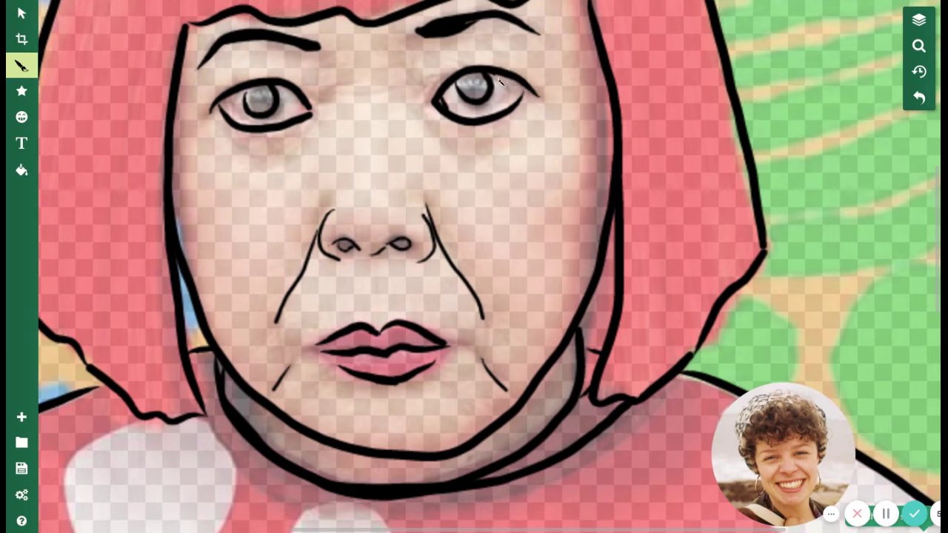
{"action": "left_click_drag", "start_coordinate": [493, 76], "coordinate": [511, 80]}
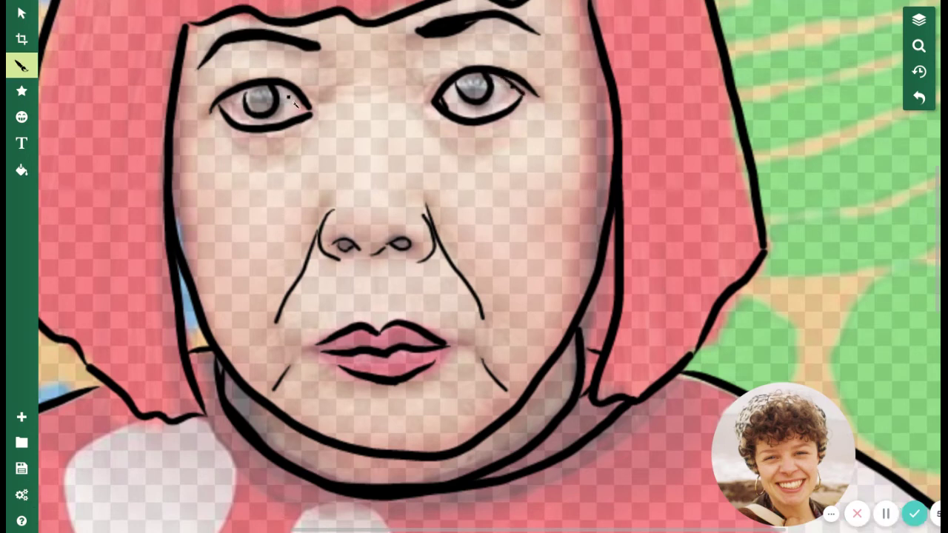
{"action": "key", "text": "ctrl+z"}
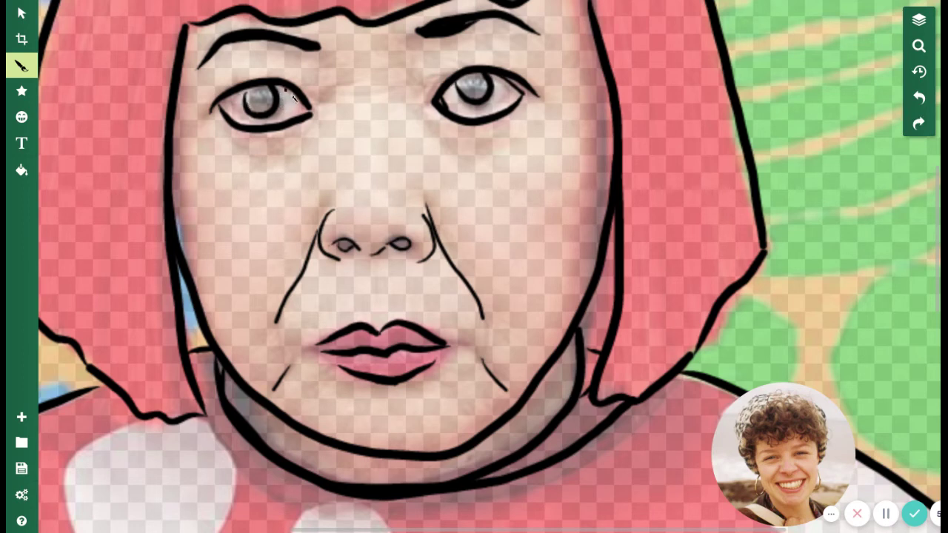
{"action": "key", "text": "ctrl+z"}
{"action": "left_click", "coordinate": [424, 88]}
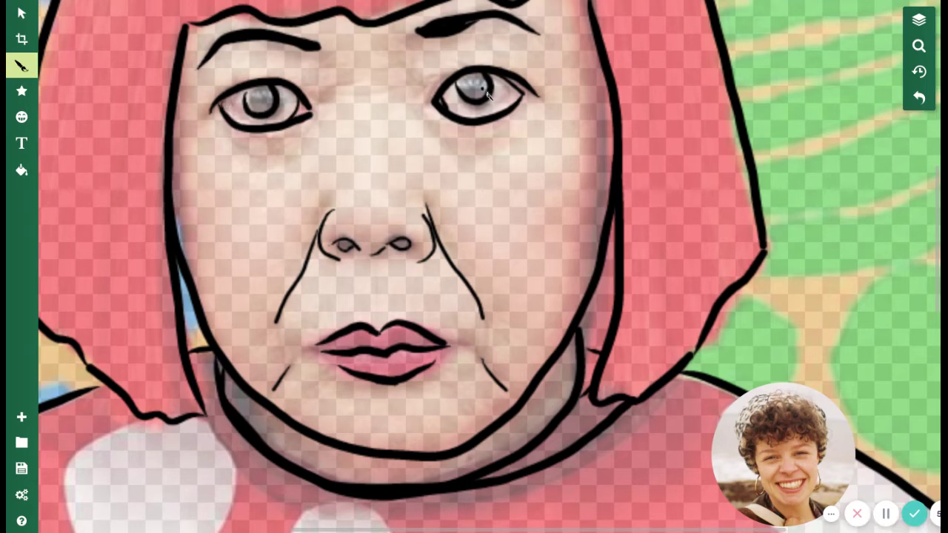
- Draw thin eyelid creases above both eyes and short bag lines beneath their inner corners
{"action": "scroll", "coordinate": [550, 113], "scroll_direction": "up", "scroll_amount": 1}
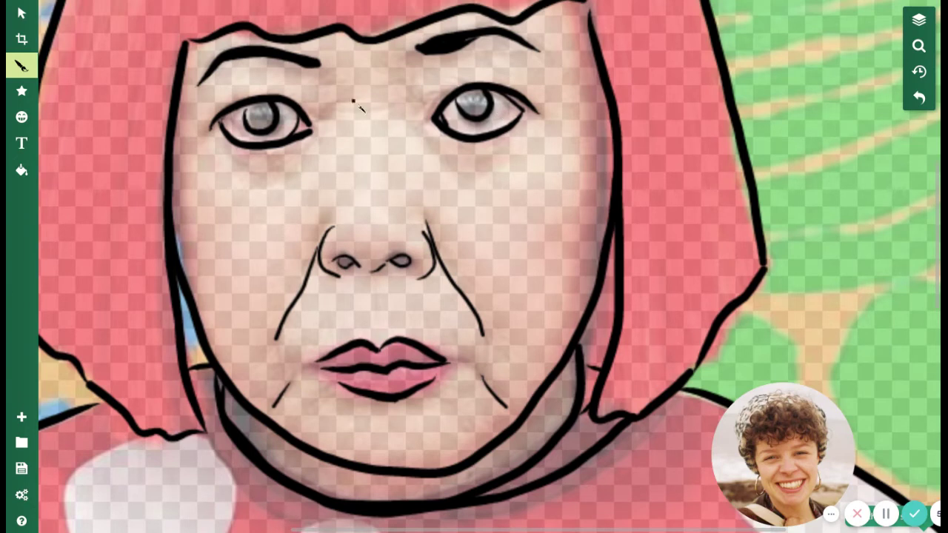
{"action": "left_click_drag", "start_coordinate": [287, 91], "coordinate": [300, 100]}
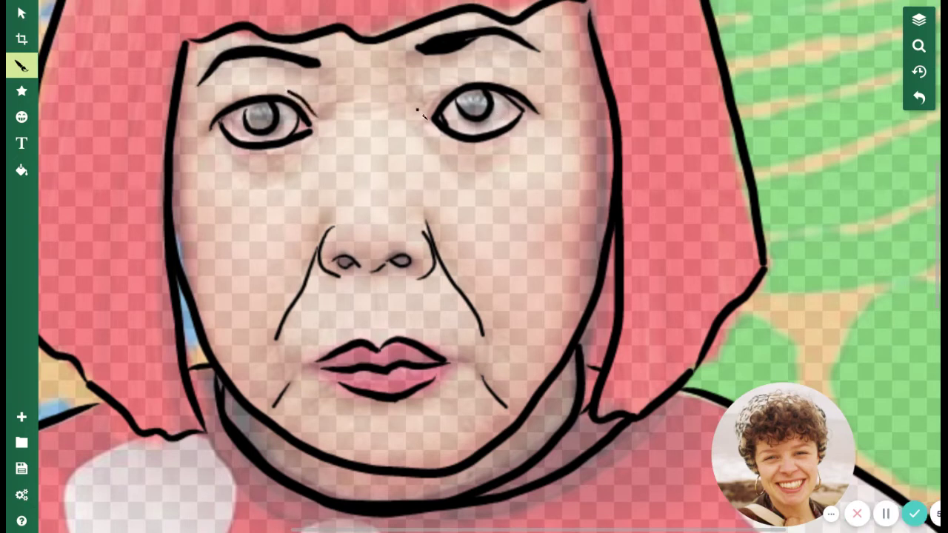
{"action": "left_click_drag", "start_coordinate": [450, 88], "coordinate": [476, 78]}
{"action": "left_click_drag", "start_coordinate": [427, 138], "coordinate": [453, 162]}
{"action": "left_click_drag", "start_coordinate": [312, 148], "coordinate": [278, 176]}
- Draw four thin strand lines through the fringe, running from just above its wavy edge up towards the crown
{"action": "scroll", "coordinate": [480, 226], "scroll_direction": "down", "scroll_amount": 5}
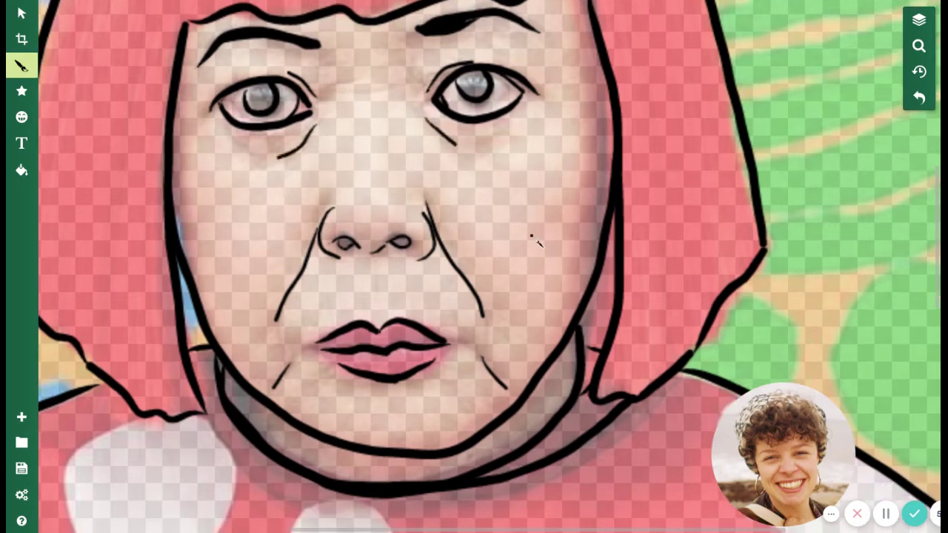
{"action": "scroll", "coordinate": [534, 241], "scroll_direction": "down", "scroll_amount": 2}
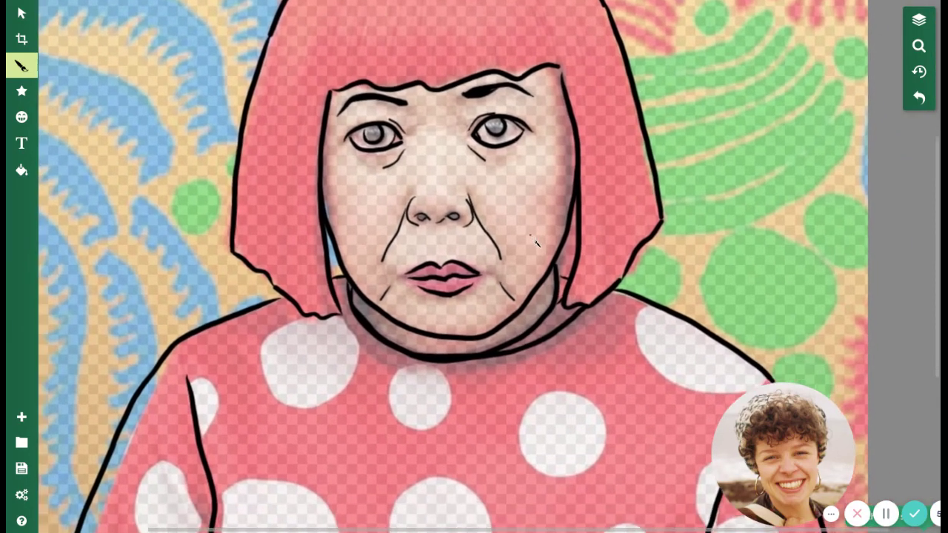
{"action": "scroll", "coordinate": [593, 312], "scroll_direction": "down", "scroll_amount": 3}
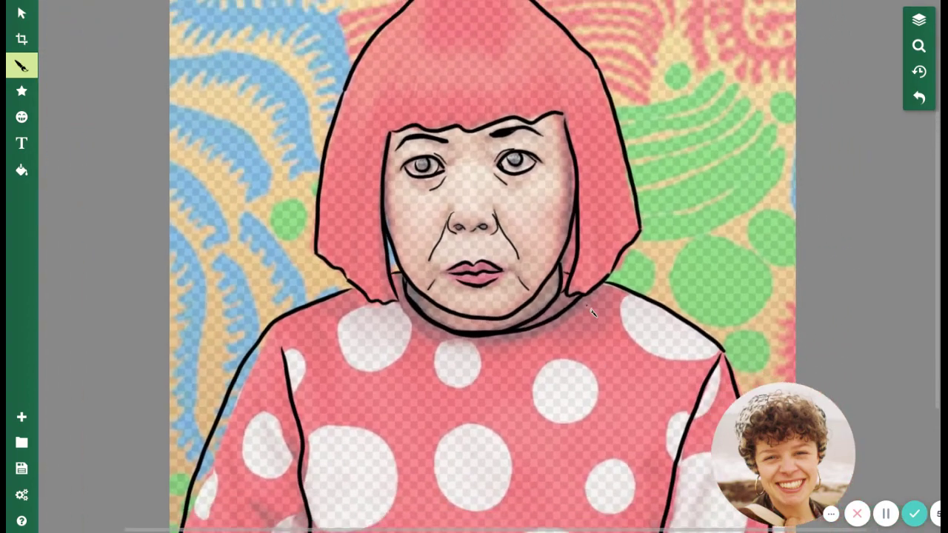
{"action": "scroll", "coordinate": [563, 258], "scroll_direction": "up", "scroll_amount": 5}
{"action": "scroll", "coordinate": [556, 252], "scroll_direction": "up", "scroll_amount": 4}
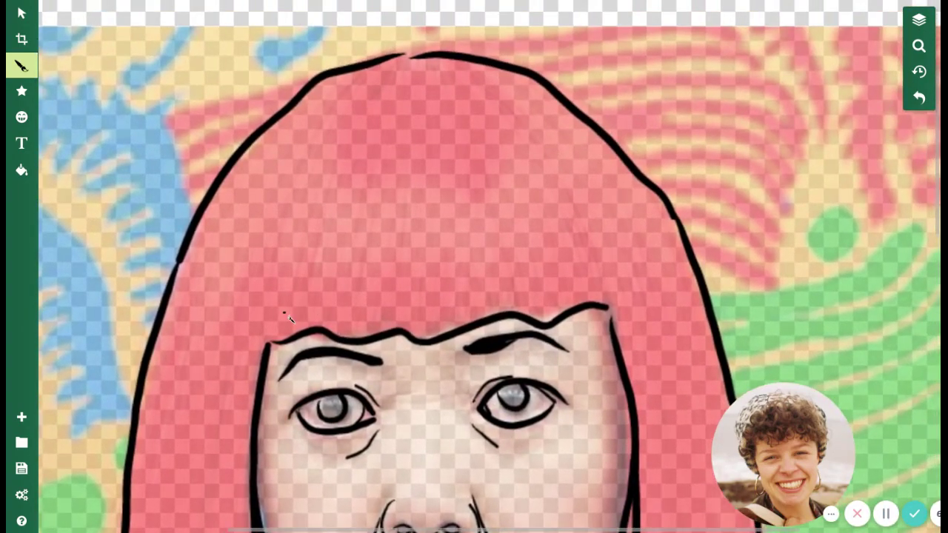
{"action": "mouse_move", "coordinate": [274, 326]}
{"action": "left_mouse_down"}
{"action": "mouse_move", "coordinate": [280, 284]}
{"action": "mouse_move", "coordinate": [334, 164]}
{"action": "mouse_move", "coordinate": [395, 107]}
{"action": "left_mouse_up"}
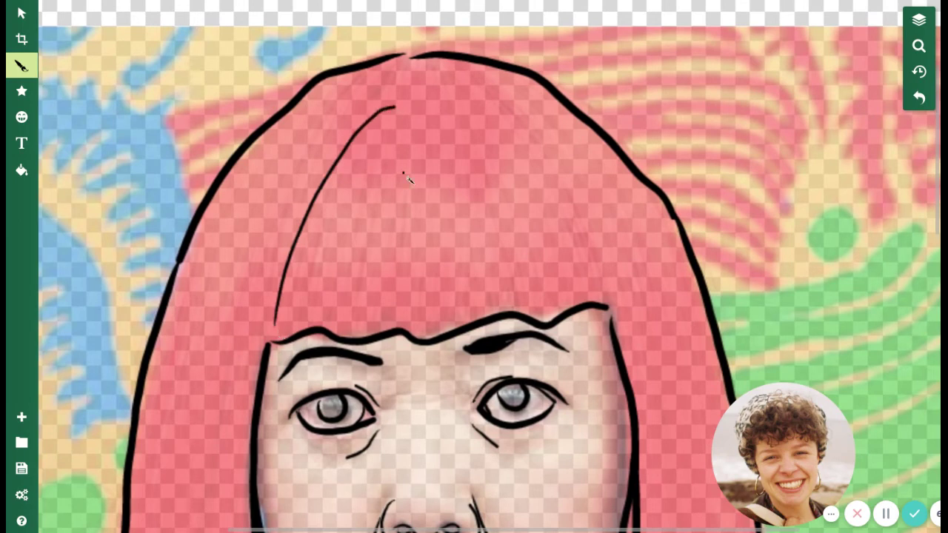
{"action": "left_click_drag", "start_coordinate": [404, 322], "coordinate": [405, 124]}
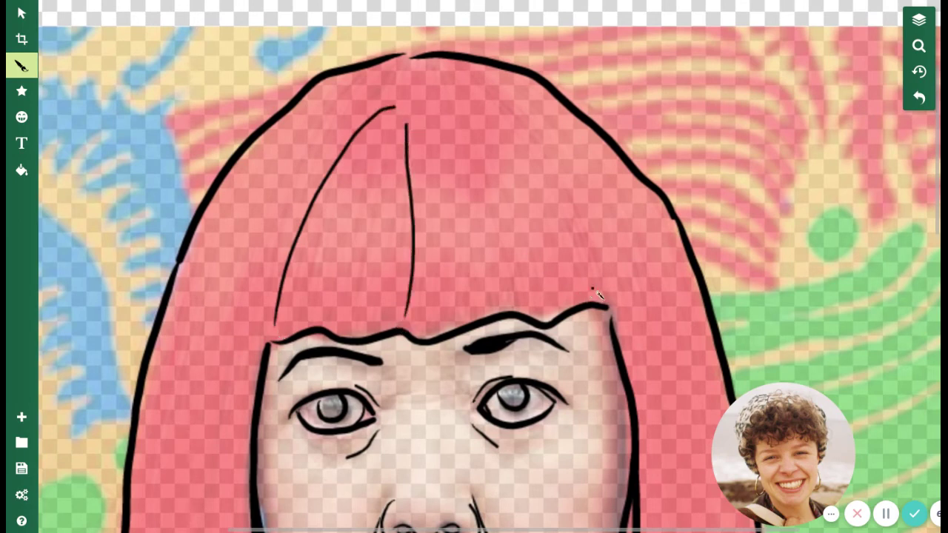
{"action": "mouse_move", "coordinate": [598, 288]}
{"action": "left_mouse_down"}
{"action": "mouse_move", "coordinate": [594, 236]}
{"action": "mouse_move", "coordinate": [537, 135]}
{"action": "mouse_move", "coordinate": [439, 79]}
{"action": "left_mouse_up"}
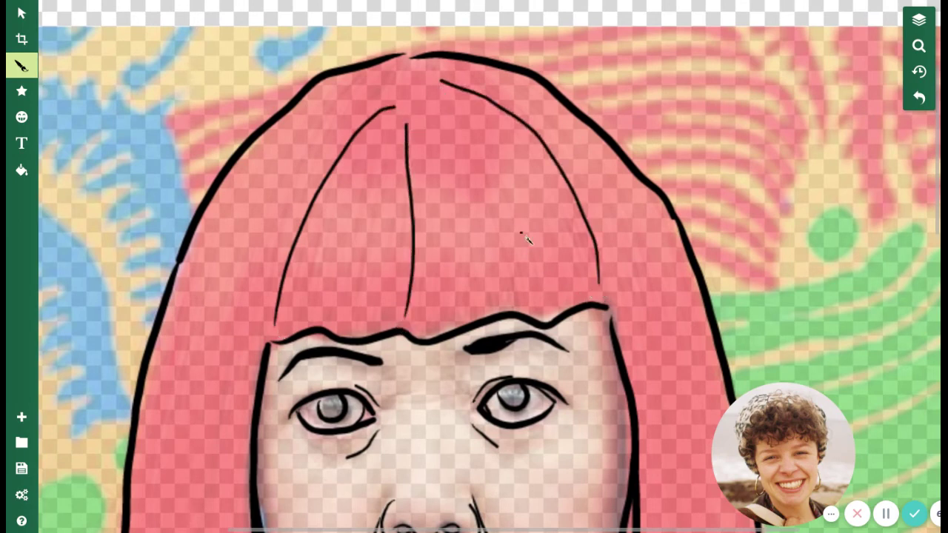
{"action": "left_click_drag", "start_coordinate": [554, 275], "coordinate": [470, 133]}
- Draw three long vertical strand lines in the hair on the image's left side, redoing the outermost one closer to the outline
{"action": "scroll", "coordinate": [522, 106], "scroll_direction": "down", "scroll_amount": 3}
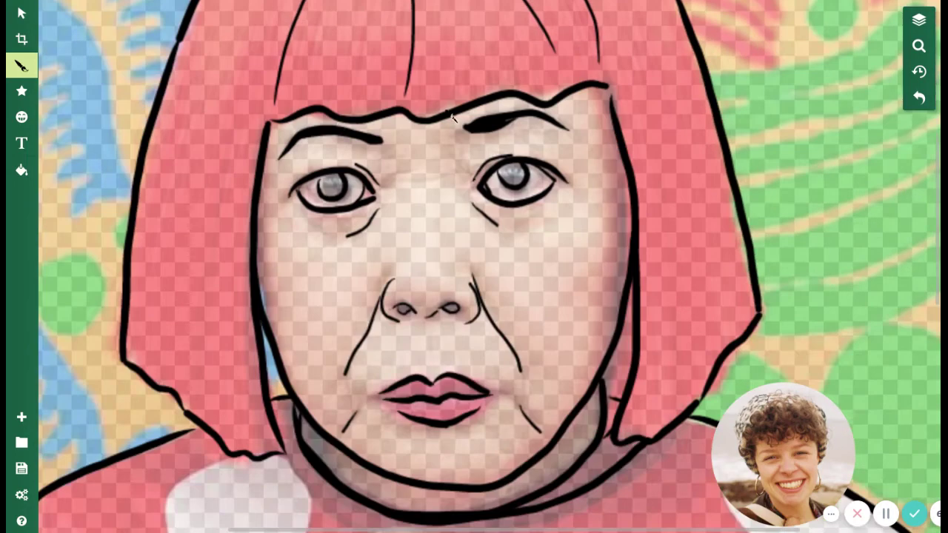
{"action": "left_click_drag", "start_coordinate": [168, 389], "coordinate": [222, 104]}
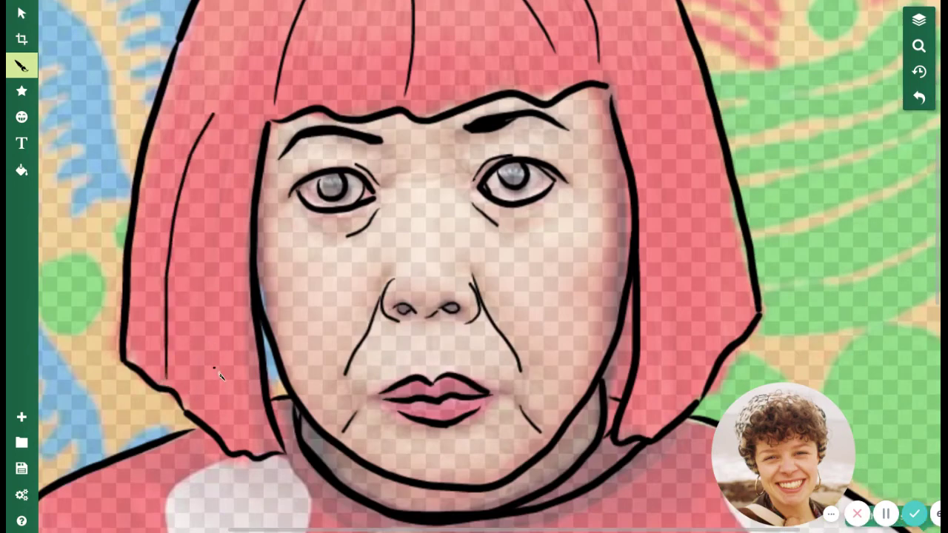
{"action": "key", "text": "ctrl+z"}
{"action": "mouse_move", "coordinate": [156, 386]}
{"action": "left_mouse_down"}
{"action": "mouse_move", "coordinate": [148, 289]}
{"action": "mouse_move", "coordinate": [196, 96]}
{"action": "left_mouse_up"}
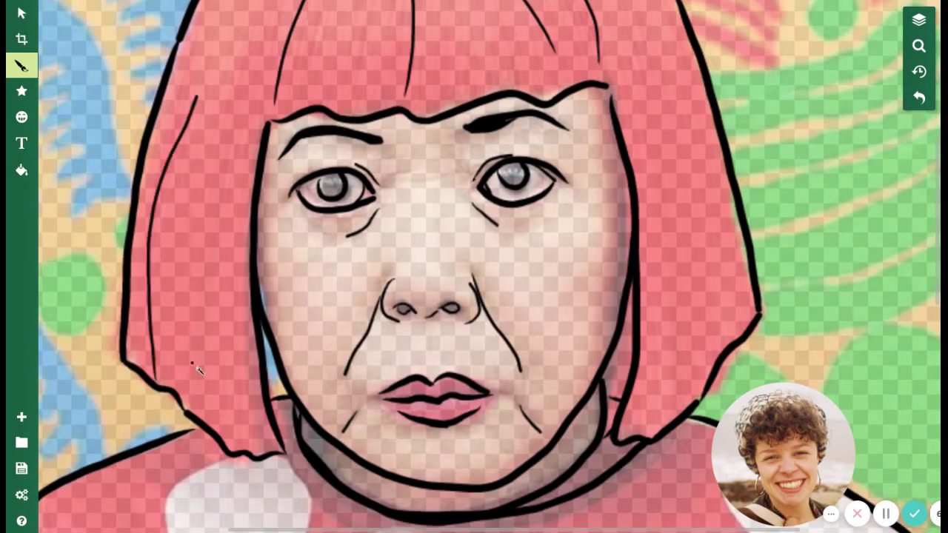
{"action": "left_click_drag", "start_coordinate": [191, 412], "coordinate": [208, 143]}
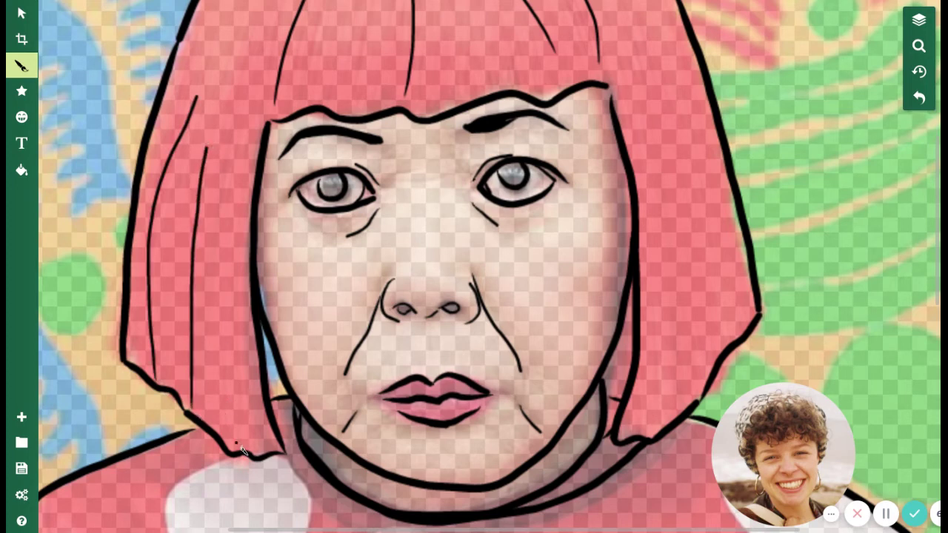
{"action": "left_click_drag", "start_coordinate": [237, 444], "coordinate": [233, 237]}
- Draw two long strand lines in the hair on the image's right side, redoing the outer one
{"action": "scroll", "coordinate": [644, 311], "scroll_direction": "up", "scroll_amount": 1}
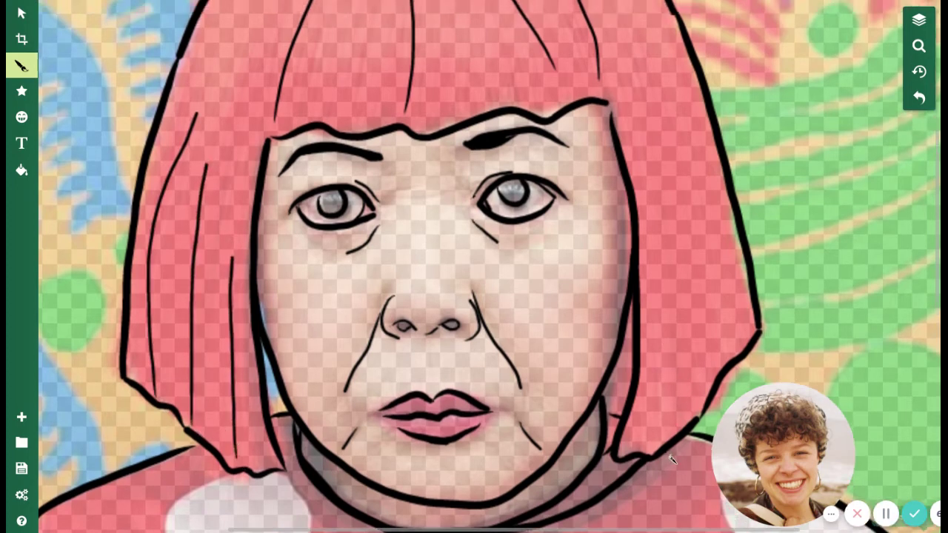
{"action": "mouse_move", "coordinate": [670, 459]}
{"action": "left_mouse_down"}
{"action": "mouse_move", "coordinate": [665, 130]}
{"action": "mouse_move", "coordinate": [635, 53]}
{"action": "left_mouse_up"}
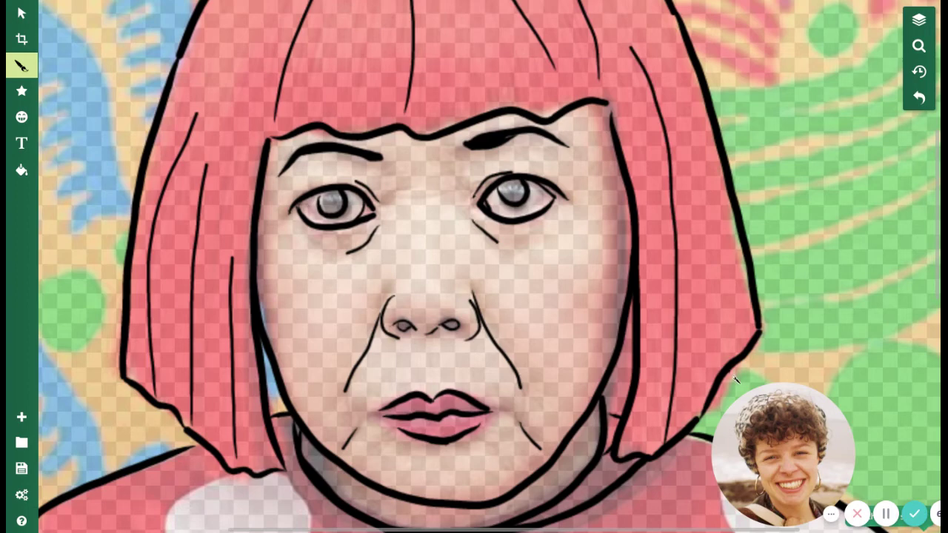
{"action": "left_click_drag", "start_coordinate": [727, 363], "coordinate": [660, 120]}
{"action": "key", "text": "ctrl+z"}
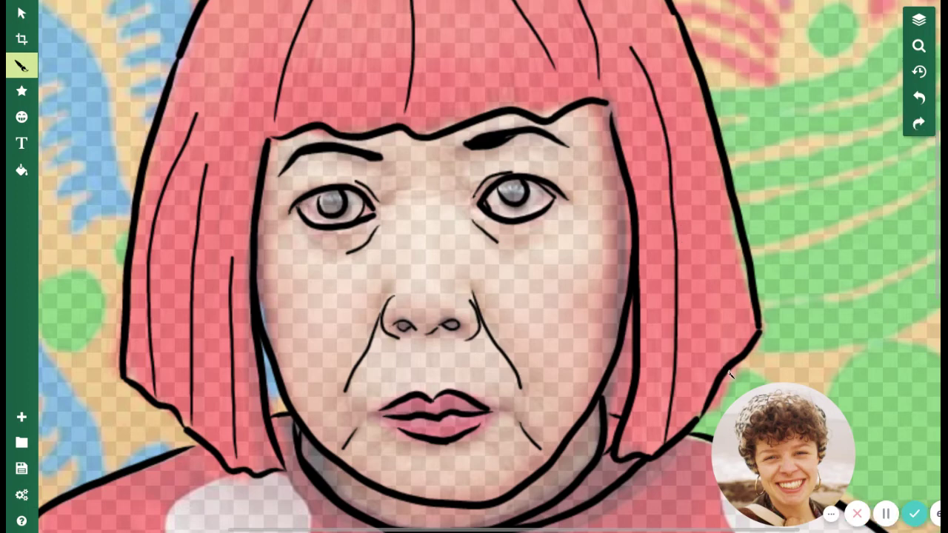
{"action": "left_click_drag", "start_coordinate": [730, 374], "coordinate": [685, 100]}
- Draw a curved strand line down each side from the crown, redoing the one on the image's right side further inside the outline
{"action": "scroll", "coordinate": [531, 140], "scroll_direction": "up", "scroll_amount": 5}
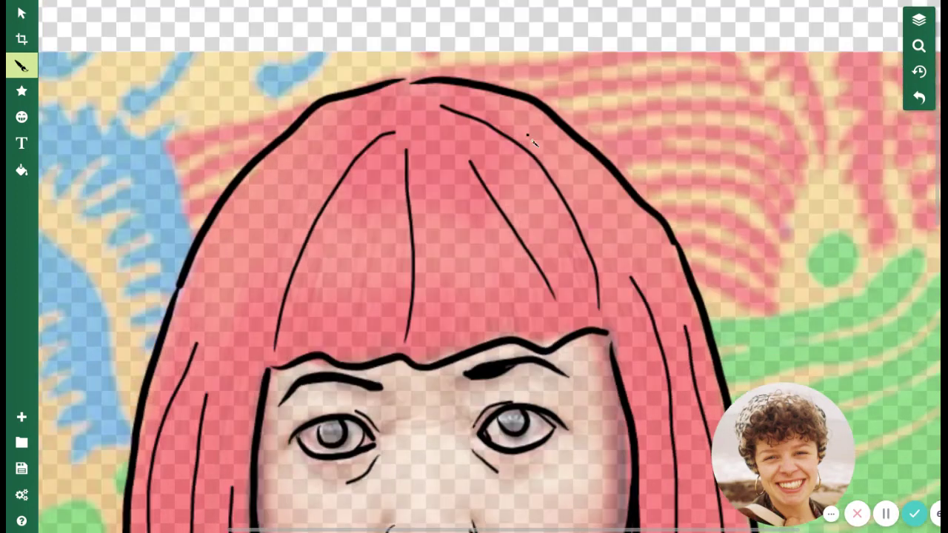
{"action": "mouse_move", "coordinate": [419, 99]}
{"action": "left_mouse_down"}
{"action": "mouse_move", "coordinate": [356, 102]}
{"action": "mouse_move", "coordinate": [268, 160]}
{"action": "mouse_move", "coordinate": [216, 278]}
{"action": "left_mouse_up"}
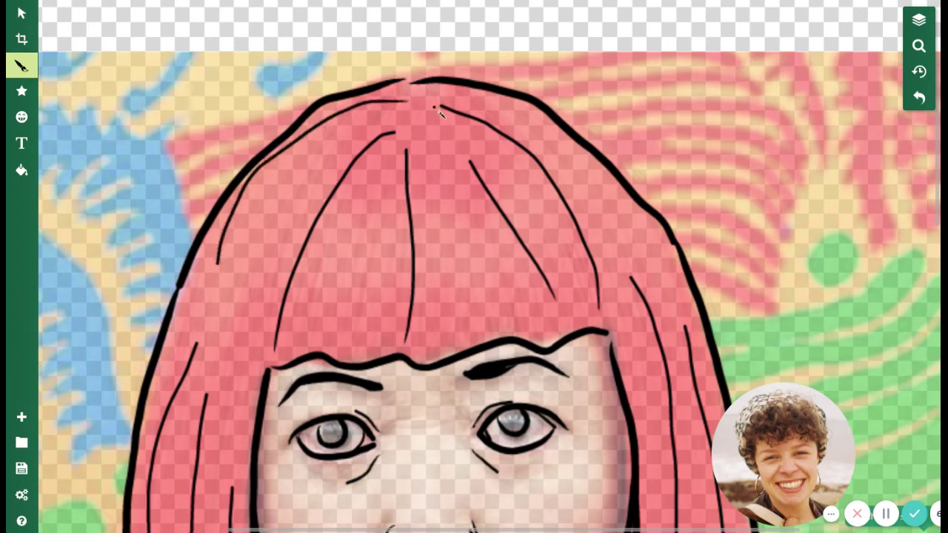
{"action": "mouse_move", "coordinate": [429, 101]}
{"action": "left_mouse_down"}
{"action": "mouse_move", "coordinate": [537, 109]}
{"action": "mouse_move", "coordinate": [658, 269]}
{"action": "left_mouse_up"}
{"action": "scroll", "coordinate": [658, 268], "scroll_direction": "down", "scroll_amount": 1}
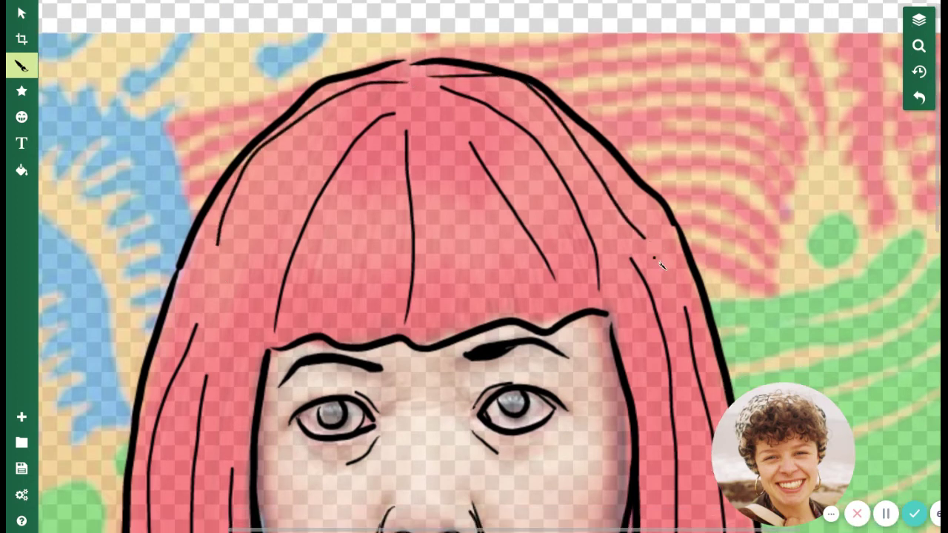
{"action": "key", "text": "ctrl+z"}
{"action": "mouse_move", "coordinate": [437, 83]}
{"action": "left_mouse_down"}
{"action": "mouse_move", "coordinate": [505, 97]}
{"action": "mouse_move", "coordinate": [629, 240]}
{"action": "left_mouse_up"}
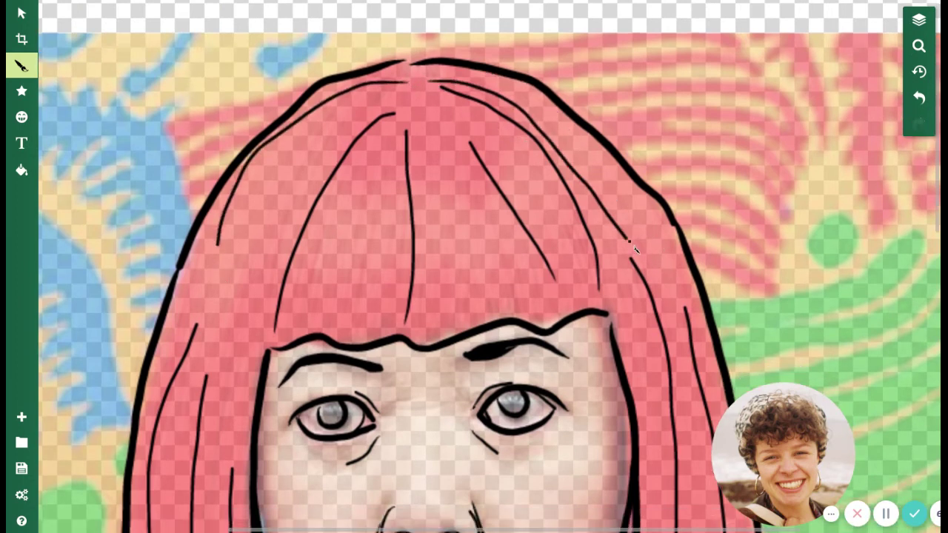
- Look over the traced portrait from the crown down to the sleeve ends, comparing the black lines with the reference image
{"action": "scroll", "coordinate": [631, 243], "scroll_direction": "down", "scroll_amount": 2}
{"action": "scroll", "coordinate": [630, 240], "scroll_direction": "down", "scroll_amount": 5}
{"action": "scroll", "coordinate": [622, 248], "scroll_direction": "down", "scroll_amount": 5}
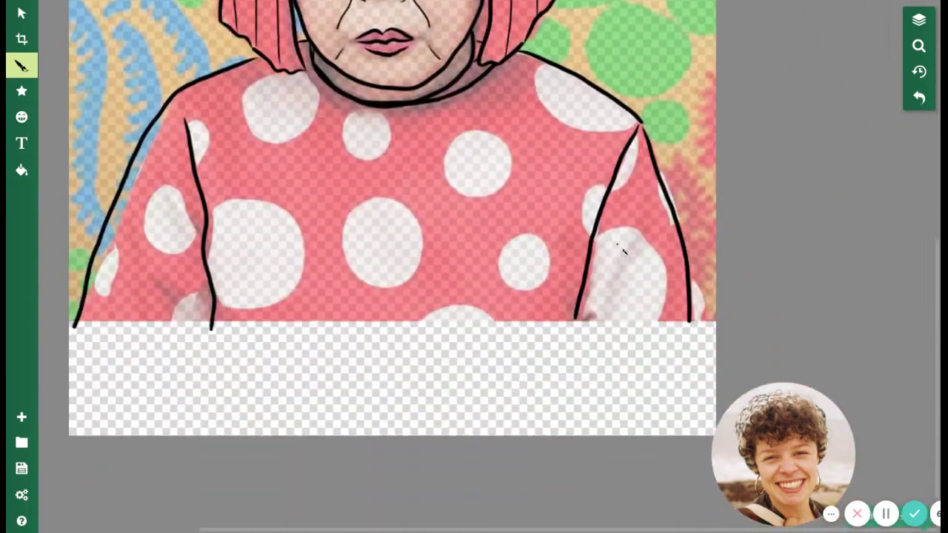
{"action": "scroll", "coordinate": [620, 246], "scroll_direction": "down", "scroll_amount": 3}
{"action": "scroll", "coordinate": [624, 254], "scroll_direction": "up", "scroll_amount": 4}
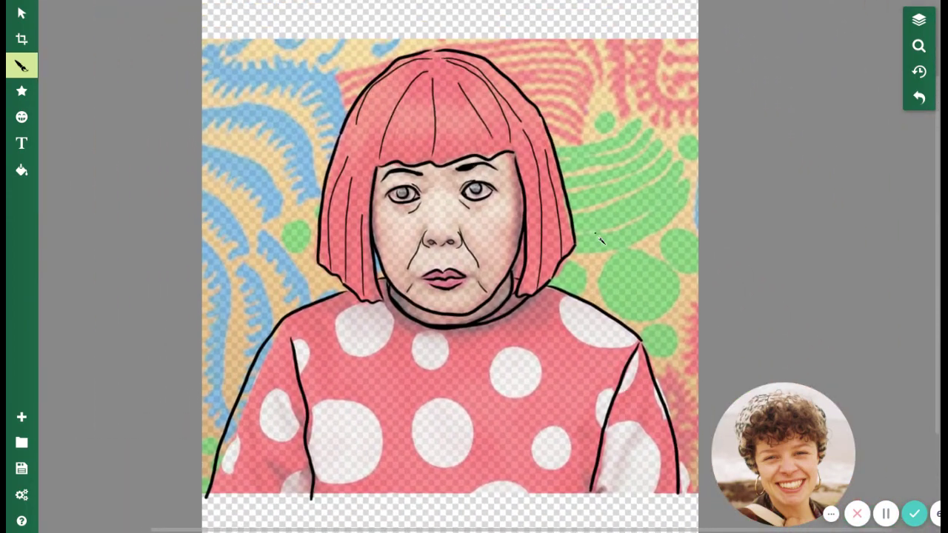
{"action": "scroll", "coordinate": [605, 252], "scroll_direction": "up", "scroll_amount": 3}
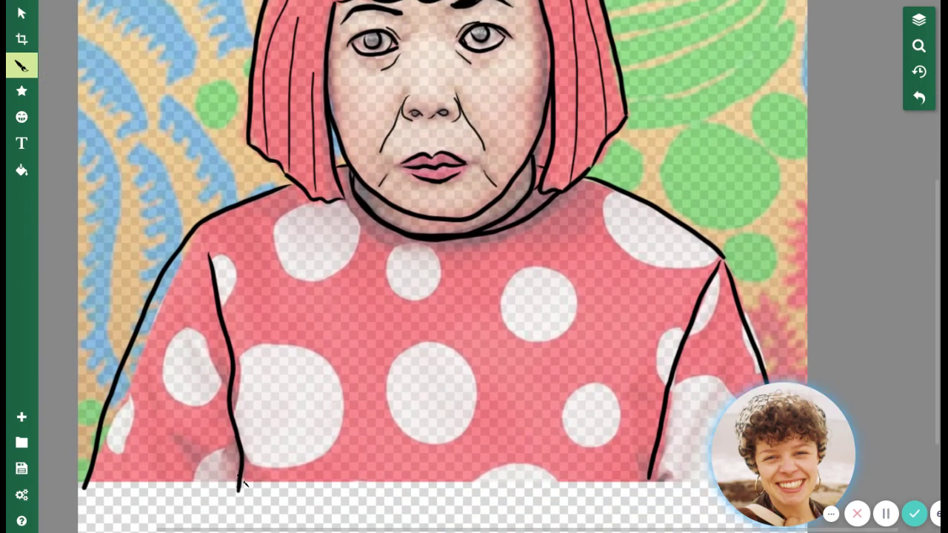
{"action": "scroll", "coordinate": [384, 429], "scroll_direction": "up", "scroll_amount": 1}
{"action": "scroll", "coordinate": [378, 430], "scroll_direction": "up", "scroll_amount": 3}
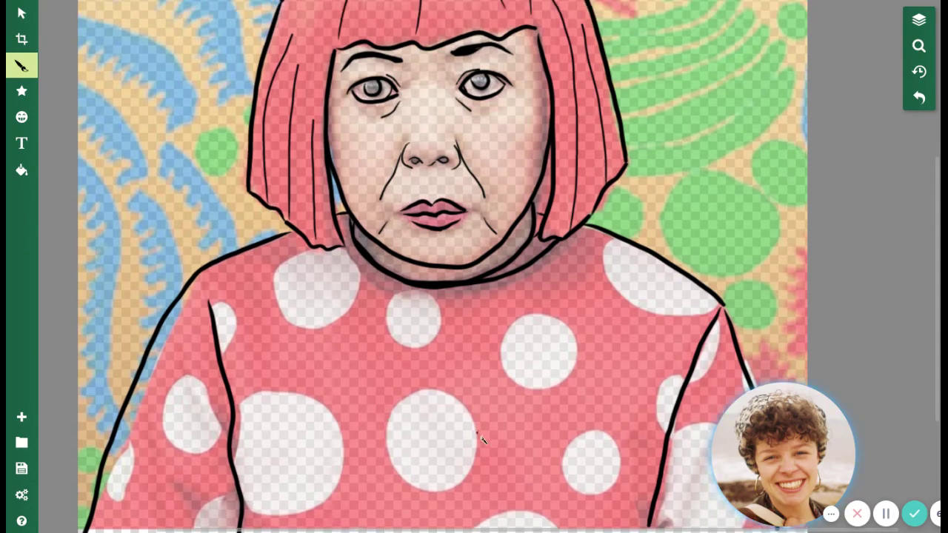
{"action": "scroll", "coordinate": [484, 440], "scroll_direction": "up", "scroll_amount": 3}
{"action": "scroll", "coordinate": [490, 429], "scroll_direction": "up", "scroll_amount": 1}
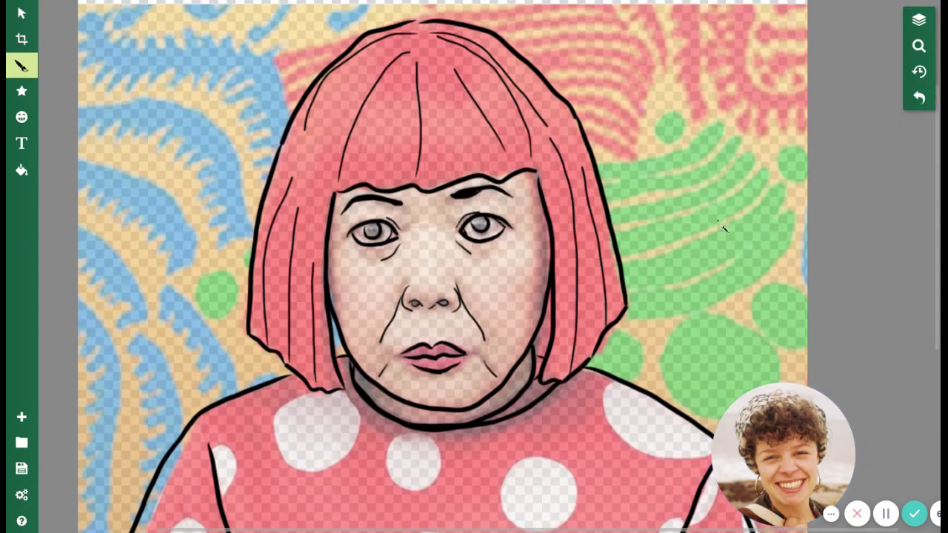
{"action": "scroll", "coordinate": [841, 259], "scroll_direction": "down", "scroll_amount": 2}
{"action": "scroll", "coordinate": [749, 280], "scroll_direction": "down", "scroll_amount": 5}
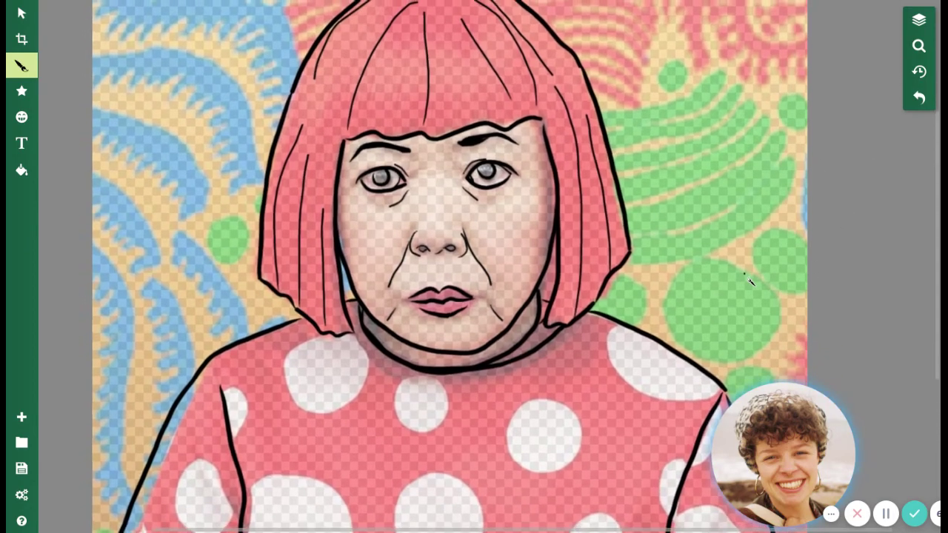
{"action": "scroll", "coordinate": [526, 204], "scroll_direction": "up", "scroll_amount": 5}
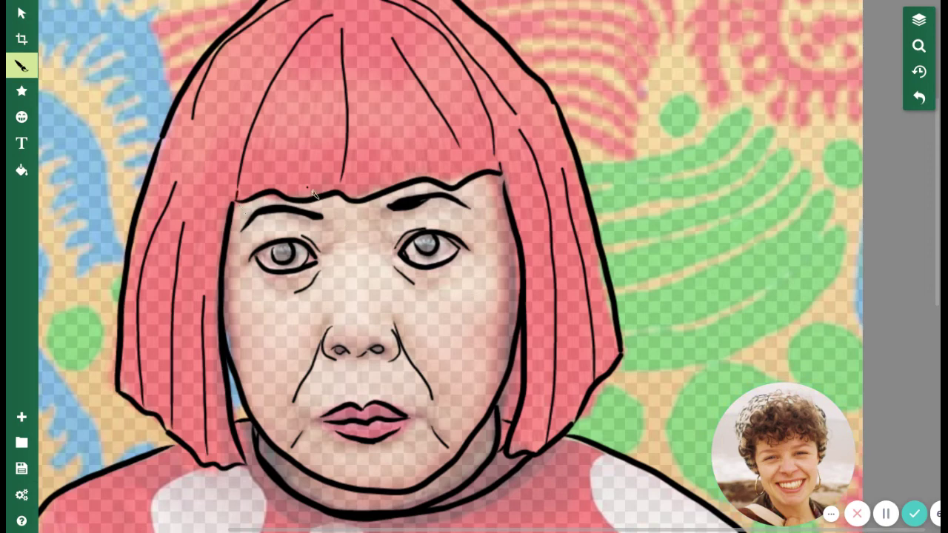
{"action": "scroll", "coordinate": [426, 190], "scroll_direction": "down", "scroll_amount": 5}
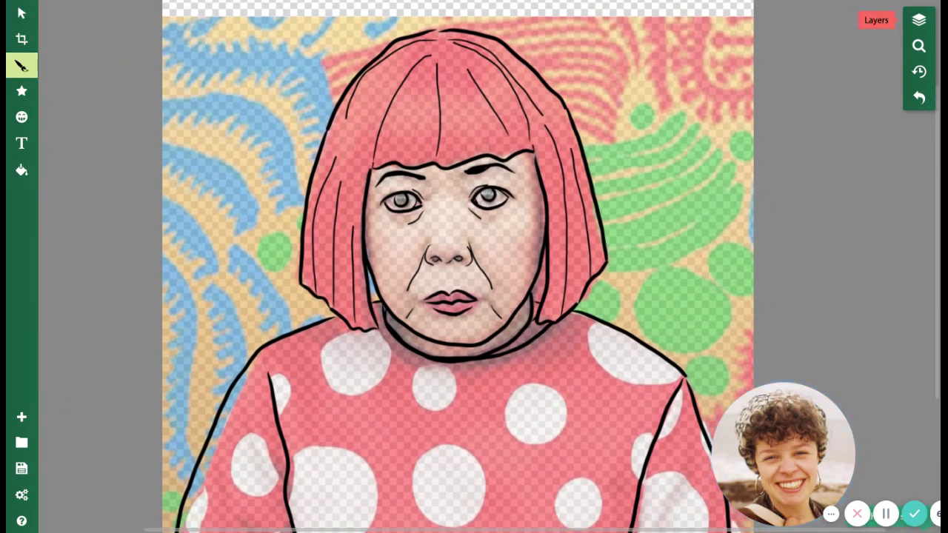
- Hide the Clipart reference layer at the bottom of the layer stack
{"action": "left_click", "coordinate": [918, 20]}
{"action": "scroll", "coordinate": [824, 193], "scroll_direction": "down", "scroll_amount": 5}
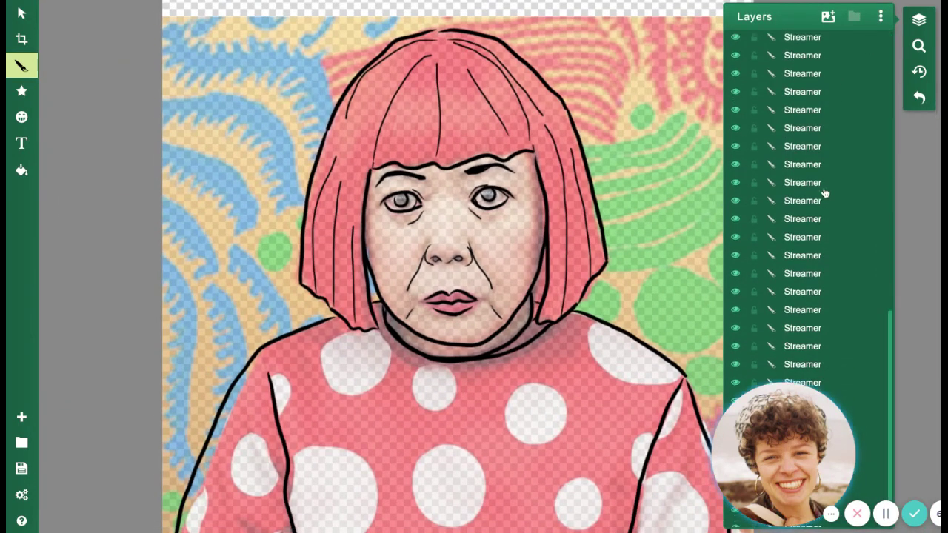
{"action": "scroll", "coordinate": [830, 252], "scroll_direction": "down", "scroll_amount": 3}
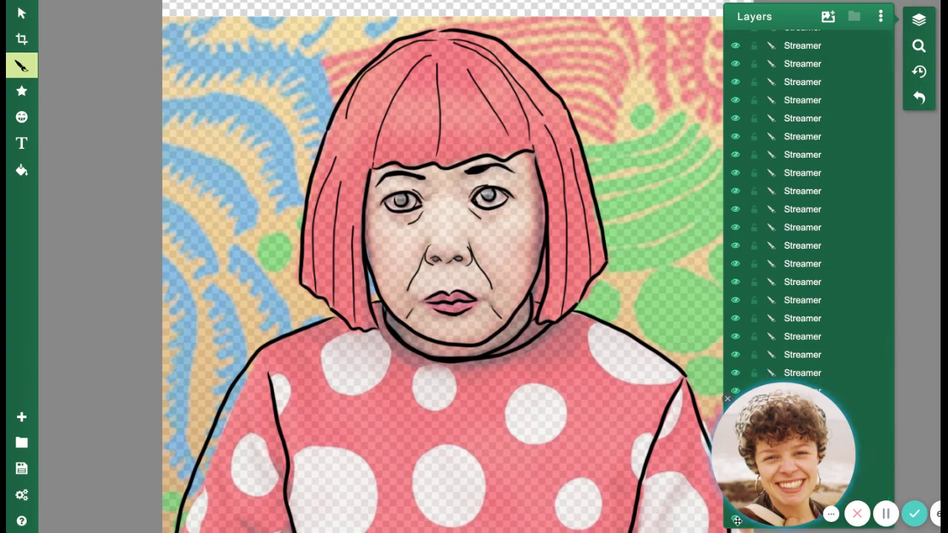
{"action": "left_click_drag", "start_coordinate": [734, 520], "coordinate": [735, 273]}
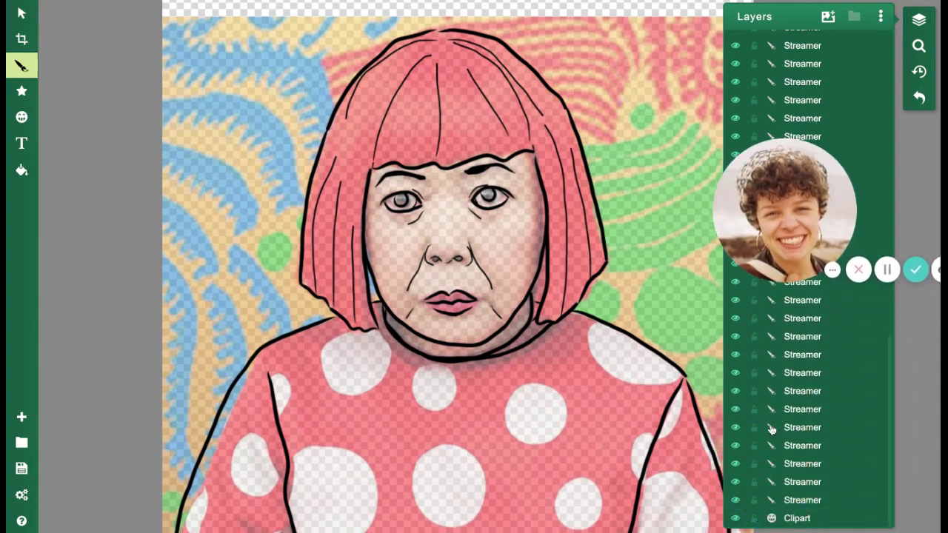
{"action": "left_click", "coordinate": [735, 519]}
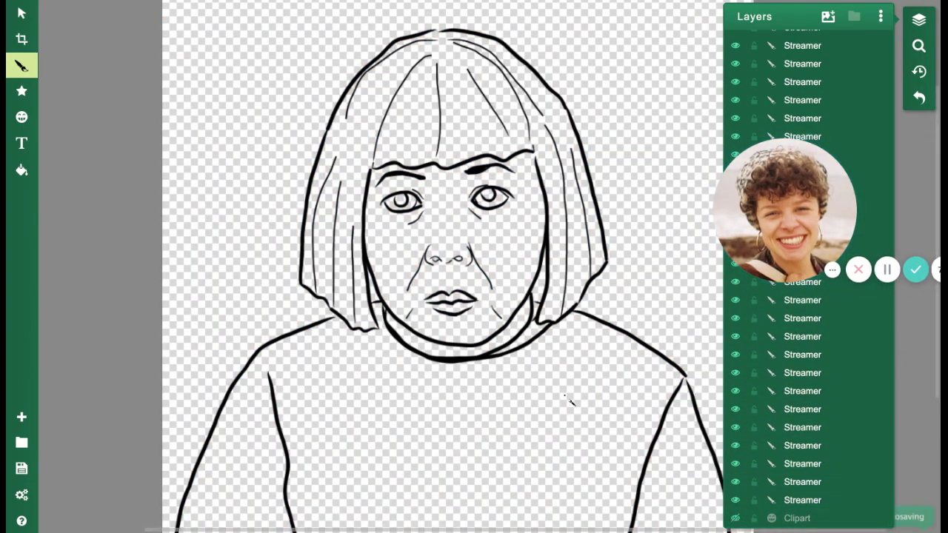
- Examine the black outlines without the reference image, checking the hair, face, collar and sleeves for gaps
{"action": "scroll", "coordinate": [564, 405], "scroll_direction": "up", "scroll_amount": 1}
{"action": "scroll", "coordinate": [564, 405], "scroll_direction": "left", "scroll_amount": 1}
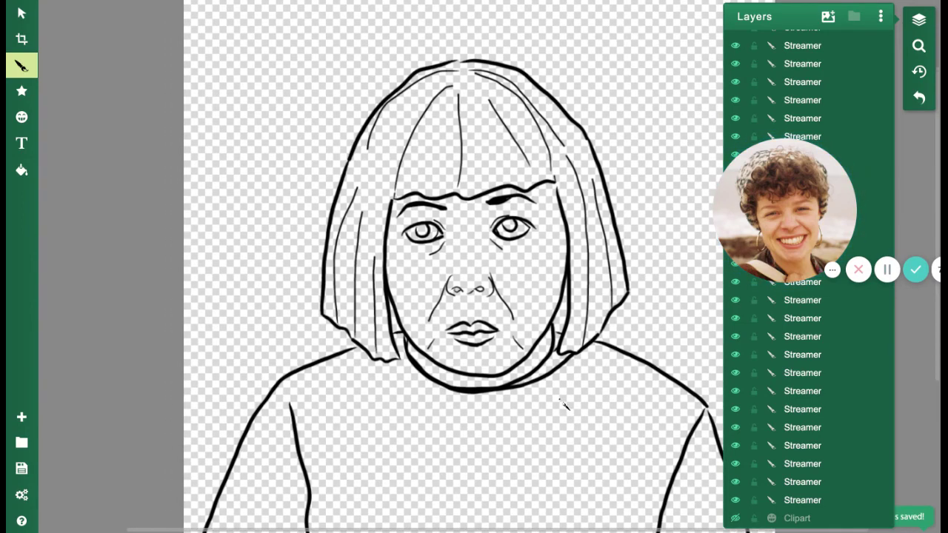
{"action": "scroll", "coordinate": [563, 404], "scroll_direction": "down", "scroll_amount": 5}
{"action": "scroll", "coordinate": [563, 404], "scroll_direction": "right", "scroll_amount": 2}
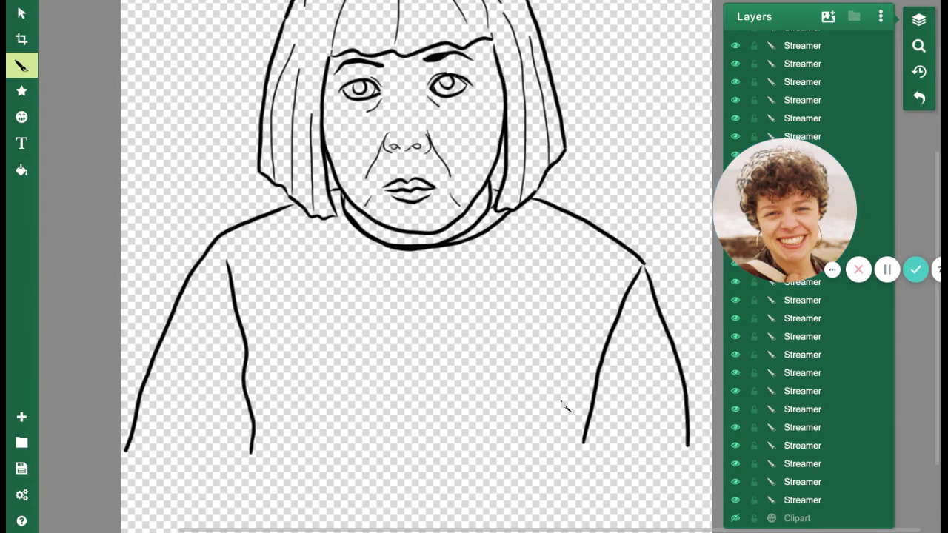
{"action": "scroll", "coordinate": [563, 404], "scroll_direction": "up", "scroll_amount": 7}
{"action": "scroll", "coordinate": [563, 404], "scroll_direction": "left", "scroll_amount": 1}
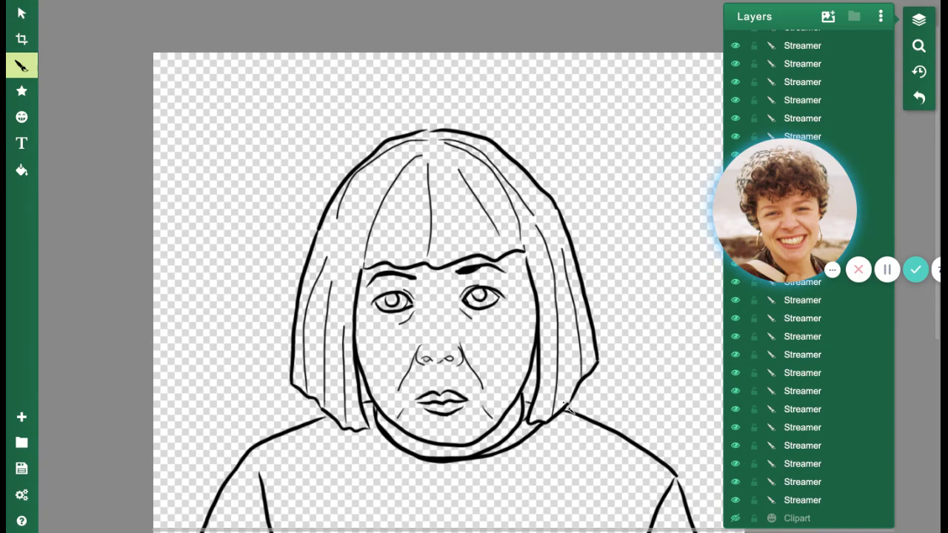
{"action": "scroll", "coordinate": [569, 409], "scroll_direction": "down", "scroll_amount": 1}
{"action": "scroll", "coordinate": [569, 409], "scroll_direction": "right", "scroll_amount": 1}
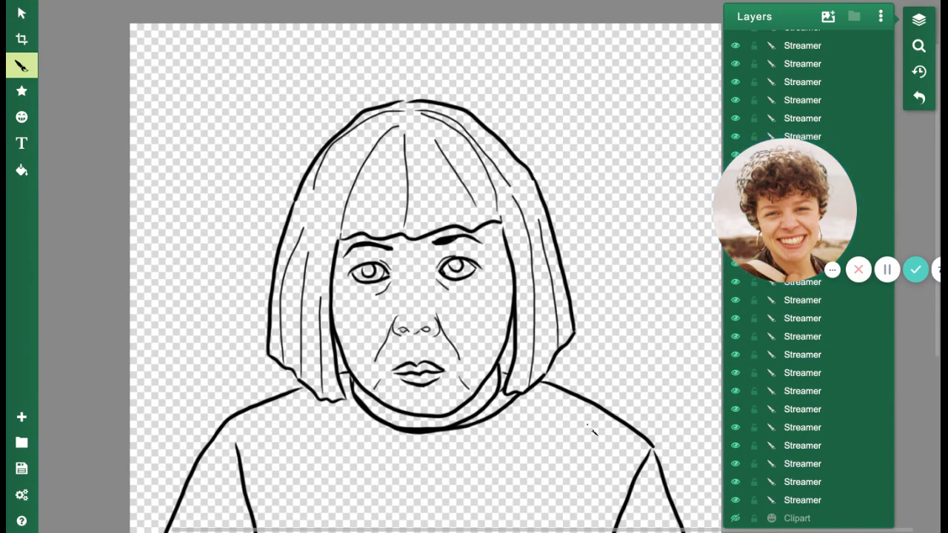
{"action": "scroll", "coordinate": [592, 433], "scroll_direction": "up", "scroll_amount": 3}
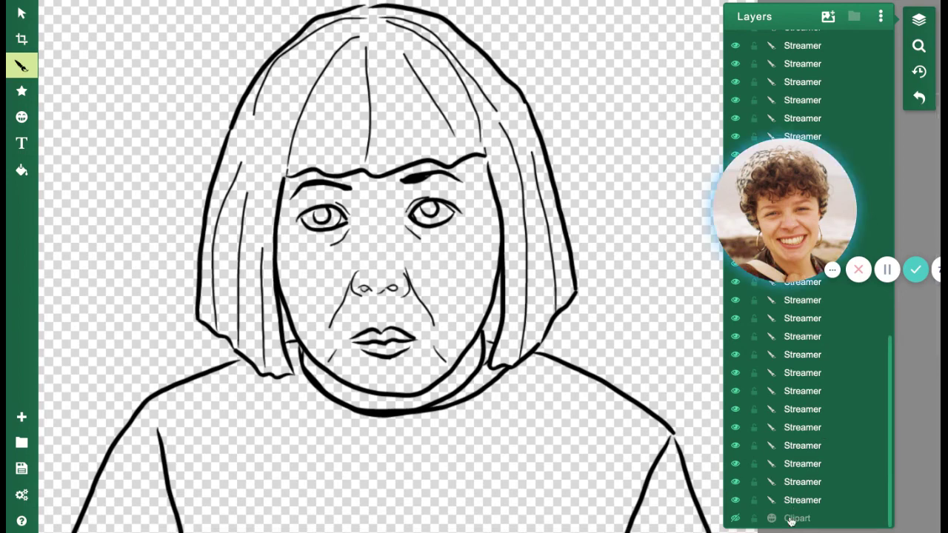
- Show the Clipart reference layer again and delete it, leaving only the brush strokes on the transparent canvas
{"action": "left_click", "coordinate": [735, 518]}
{"action": "left_click", "coordinate": [786, 520]}
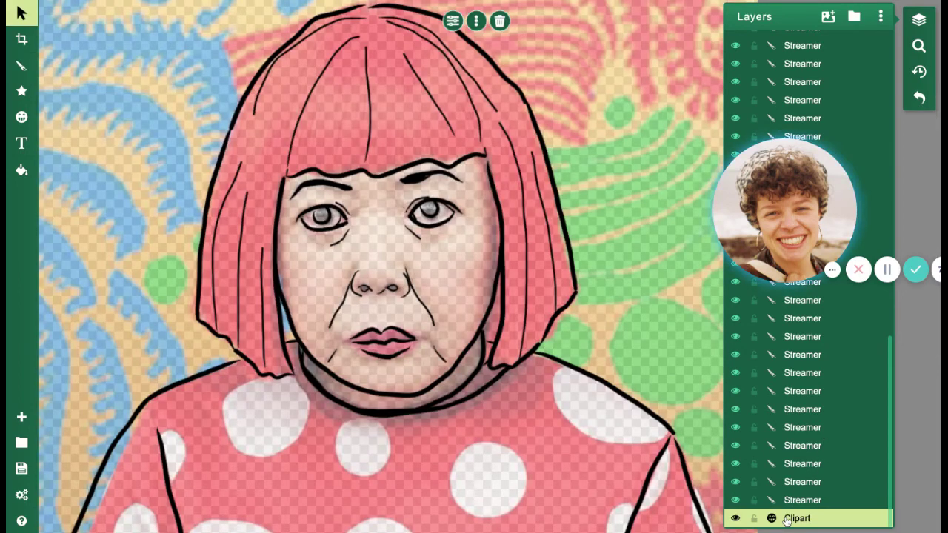
{"action": "key", "text": "Delete"}
{"action": "left_click", "coordinate": [544, 274]}
{"action": "scroll", "coordinate": [545, 275], "scroll_direction": "down", "scroll_amount": 3}
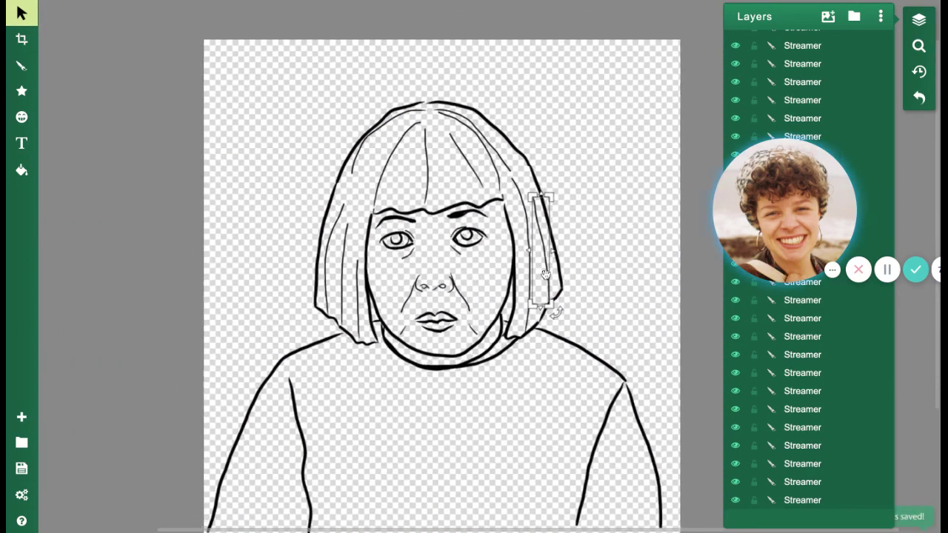
{"action": "scroll", "coordinate": [544, 274], "scroll_direction": "down", "scroll_amount": 3}
{"action": "left_click", "coordinate": [396, 100]}
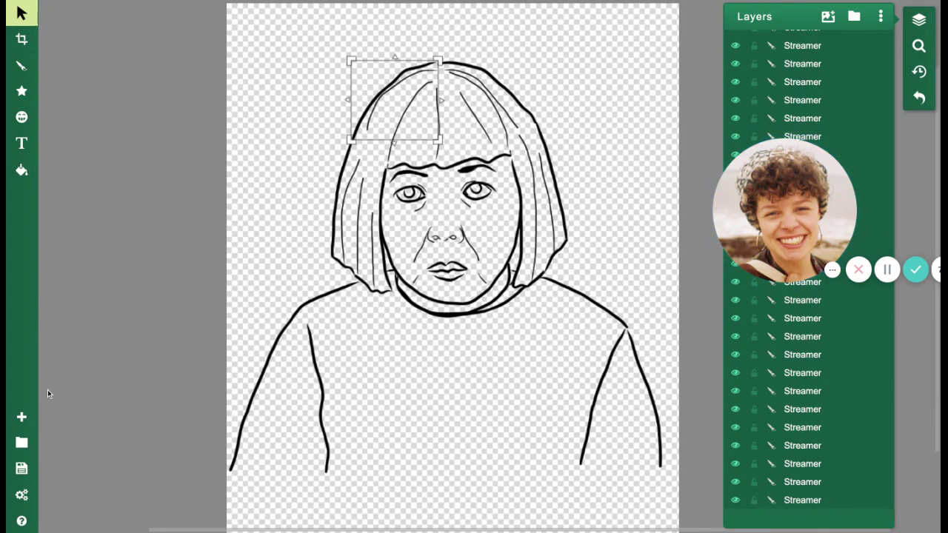
- Download the drawing as a .Sketchpad file and check the export options once more
{"action": "left_click", "coordinate": [21, 468]}
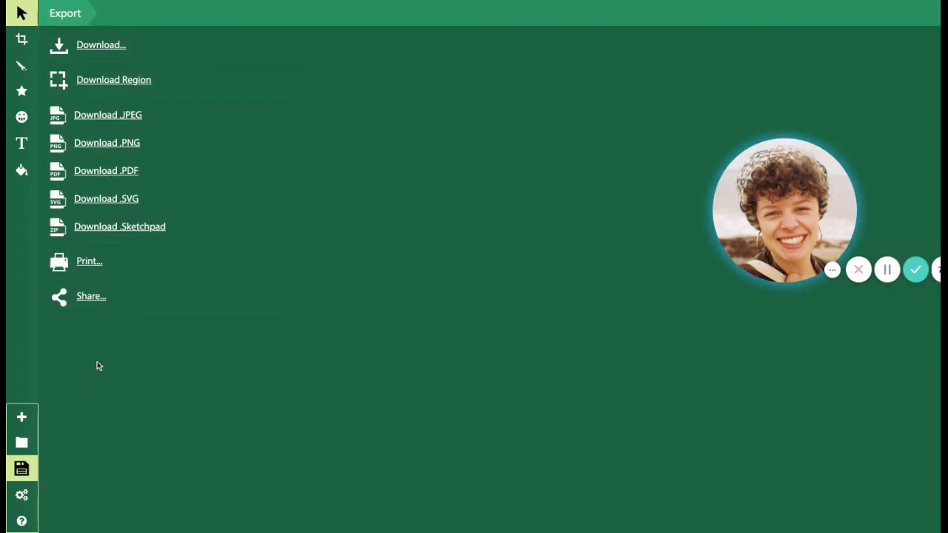
{"action": "left_click", "coordinate": [130, 226]}
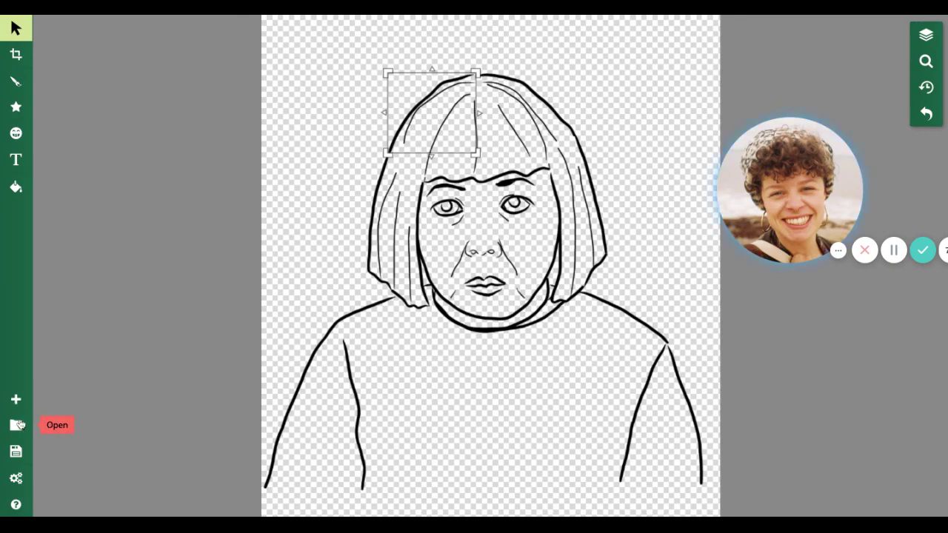
{"action": "left_click", "coordinate": [16, 451]}
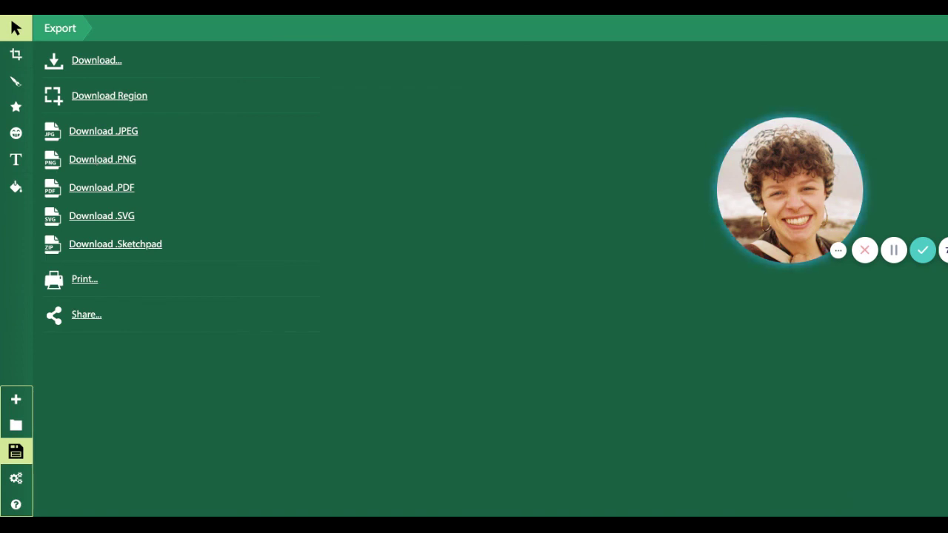
{"action": "key", "text": "Escape"}
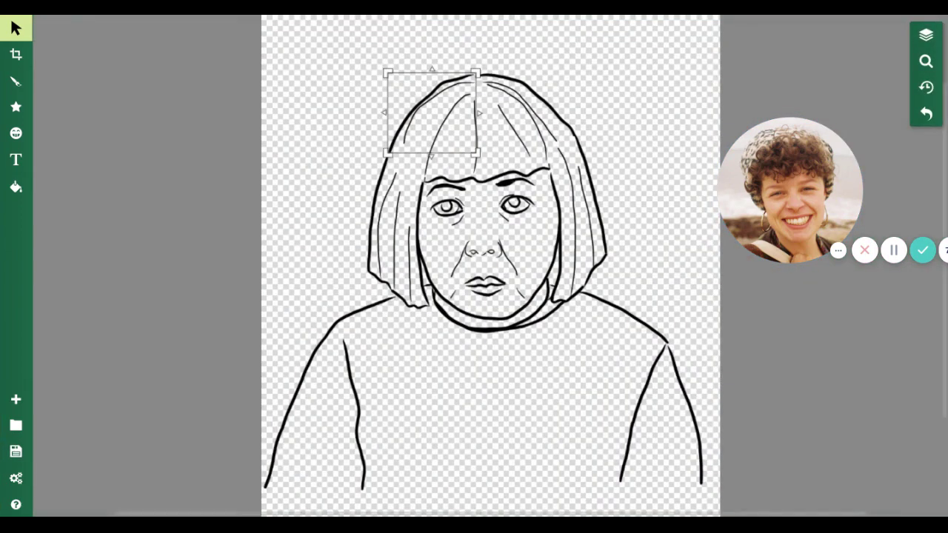
- Move the curved strand beside the crown on the image's left side slightly down, to X 309 px, Y 157 px
{"action": "left_click", "coordinate": [241, 311]}
{"action": "scroll", "coordinate": [235, 304], "scroll_direction": "up", "scroll_amount": 4}
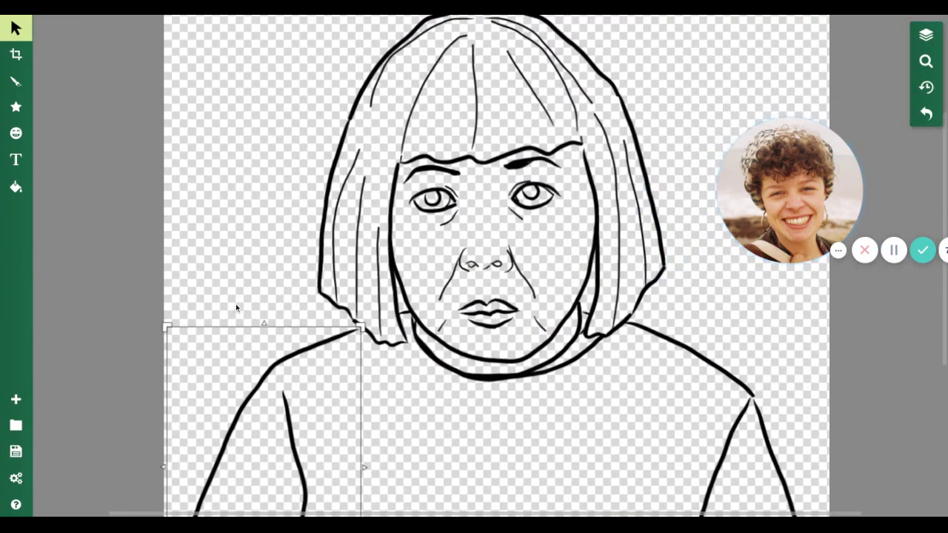
{"action": "scroll", "coordinate": [236, 304], "scroll_direction": "down", "scroll_amount": 3}
{"action": "left_click", "coordinate": [319, 148]}
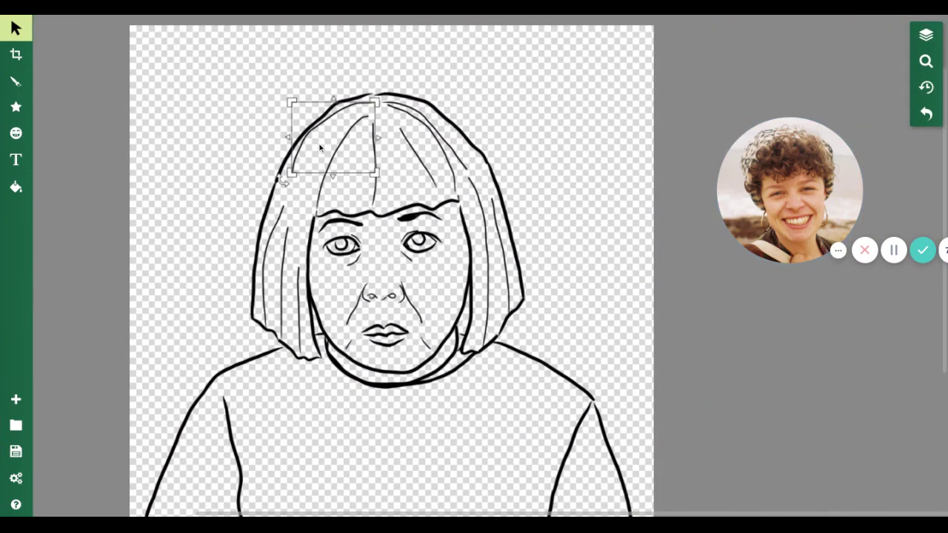
{"action": "mouse_move", "coordinate": [321, 133]}
{"action": "left_mouse_down"}
{"action": "mouse_move", "coordinate": [306, 179]}
{"action": "mouse_move", "coordinate": [317, 128]}
{"action": "mouse_move", "coordinate": [295, 174]}
{"action": "left_mouse_up"}
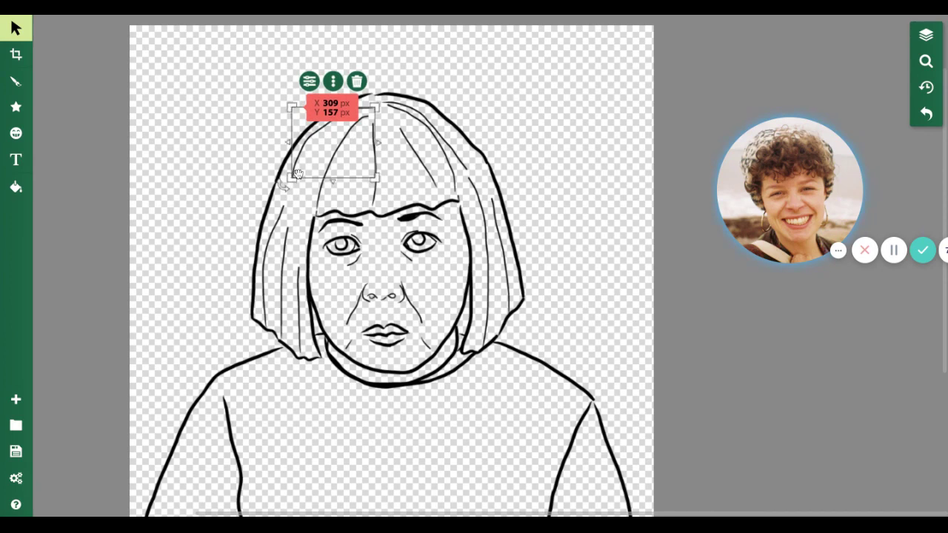
- Try deleting the curved crown strand and shifting the hair outline on the image's right side, undoing both edits
{"action": "left_click", "coordinate": [357, 81]}
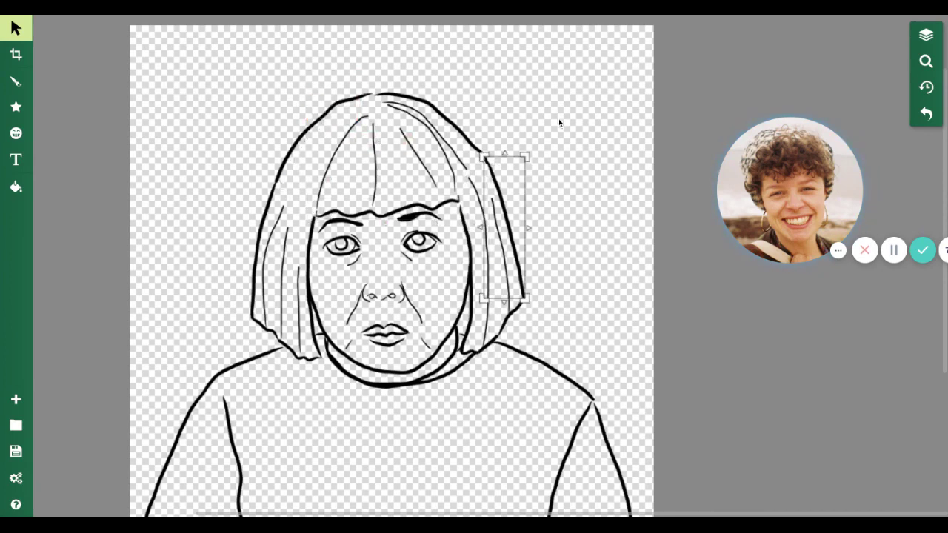
{"action": "key", "text": "ctrl+z"}
{"action": "scroll", "coordinate": [546, 338], "scroll_direction": "down", "scroll_amount": 1}
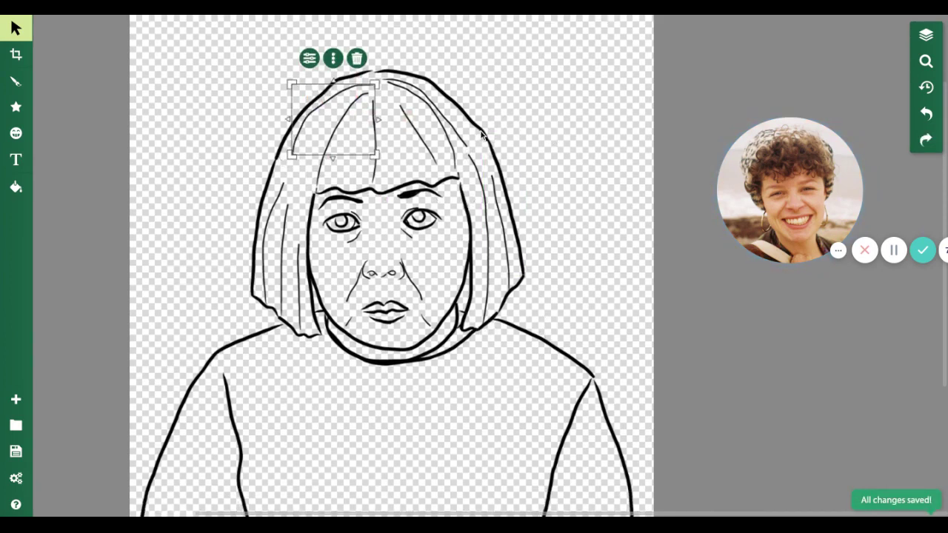
{"action": "left_click_drag", "start_coordinate": [433, 95], "coordinate": [450, 77]}
{"action": "key", "text": "ctrl+z"}
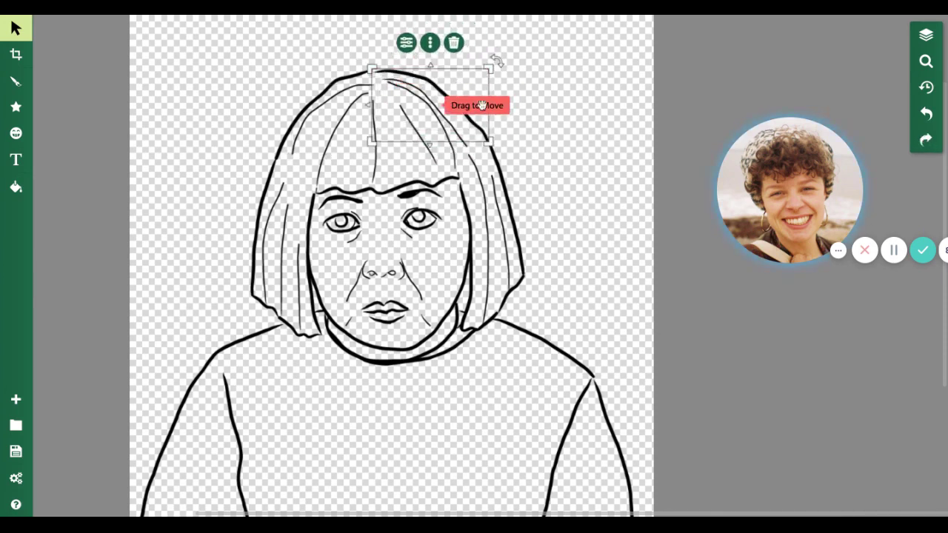
- Review the finished outline portrait from the hair to the sleeves, picking out individual strokes
{"action": "left_click", "coordinate": [562, 182]}
{"action": "scroll", "coordinate": [480, 231], "scroll_direction": "down", "scroll_amount": 2}
{"action": "left_click", "coordinate": [388, 310]}
{"action": "scroll", "coordinate": [387, 356], "scroll_direction": "down", "scroll_amount": 1}
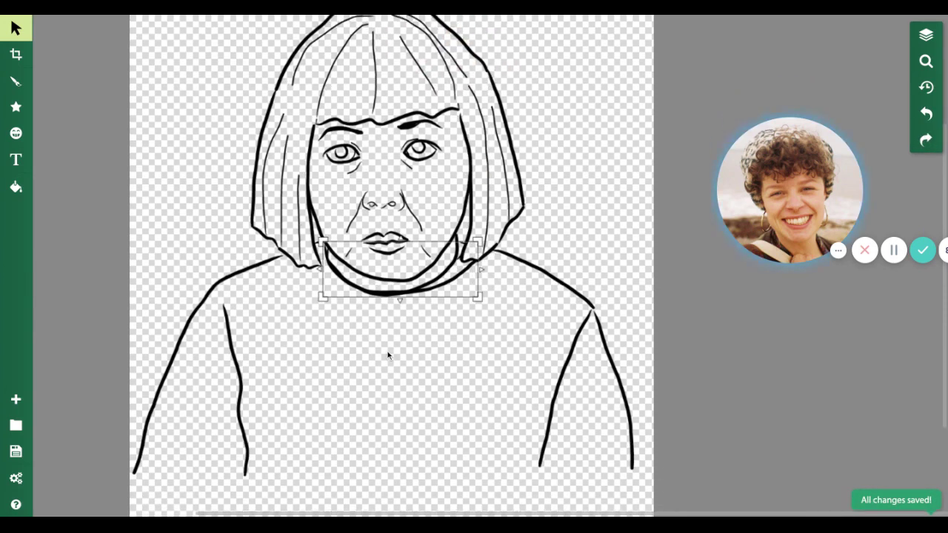
{"action": "scroll", "coordinate": [460, 286], "scroll_direction": "up", "scroll_amount": 2}
{"action": "left_click", "coordinate": [490, 248]}
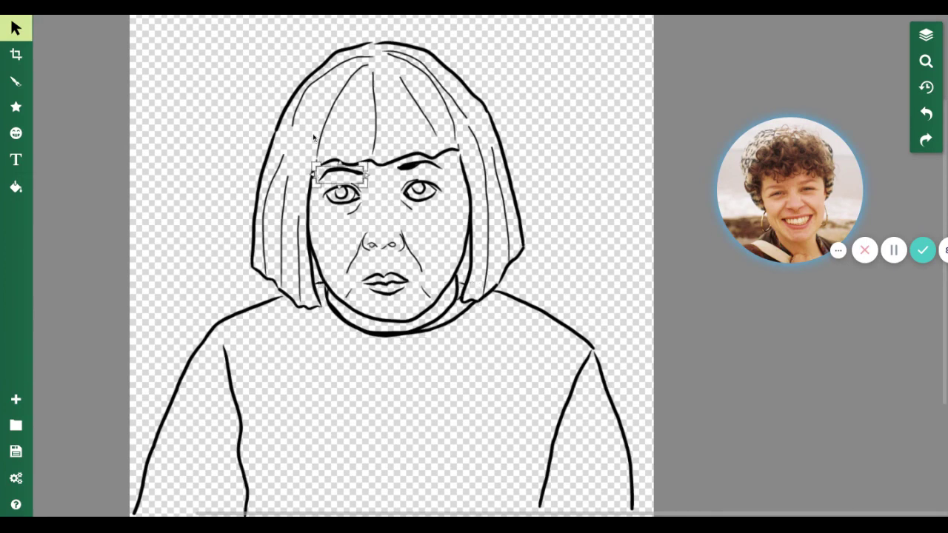
{"action": "scroll", "coordinate": [555, 143], "scroll_direction": "up", "scroll_amount": 5}
{"action": "scroll", "coordinate": [563, 142], "scroll_direction": "down", "scroll_amount": 3}
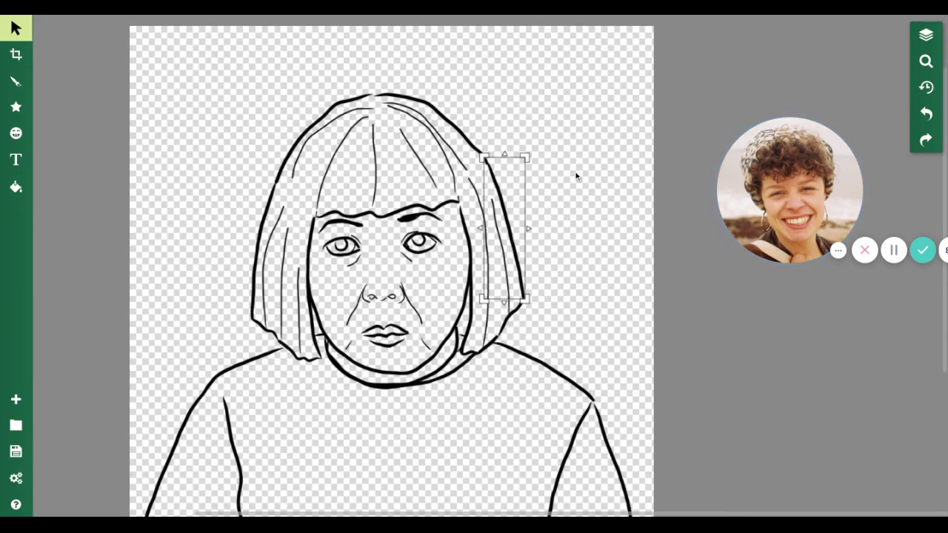
{"action": "scroll", "coordinate": [632, 149], "scroll_direction": "down", "scroll_amount": 1}
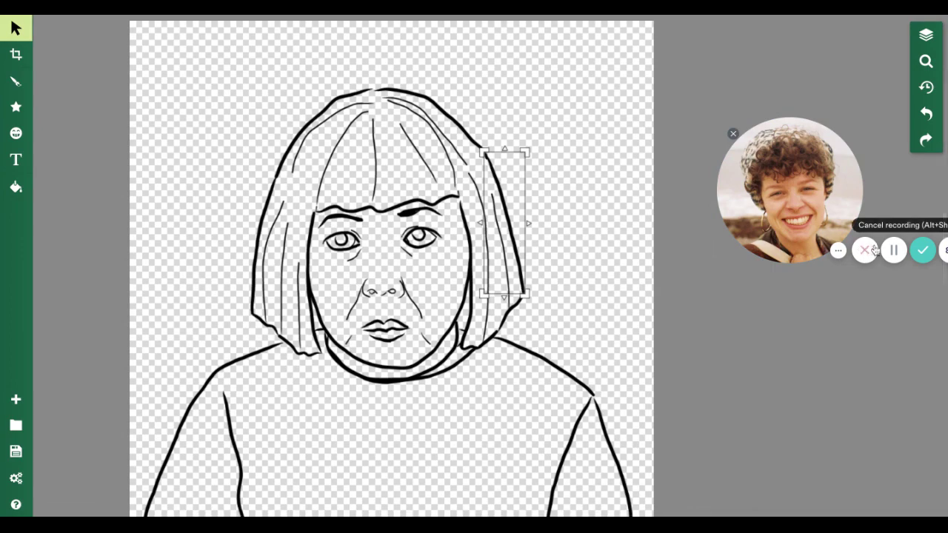